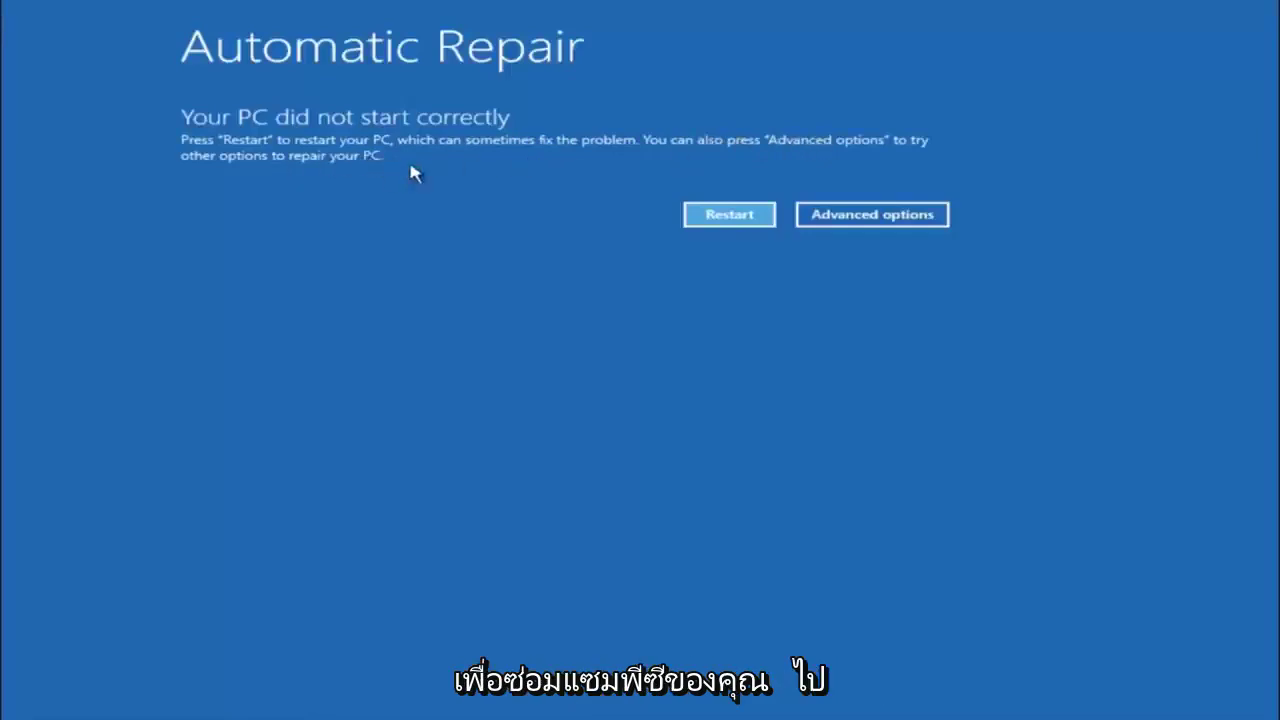
Go from Automatic Repair through Advanced options and Troubleshoot to the Advanced options menu.
left_click(870, 217)
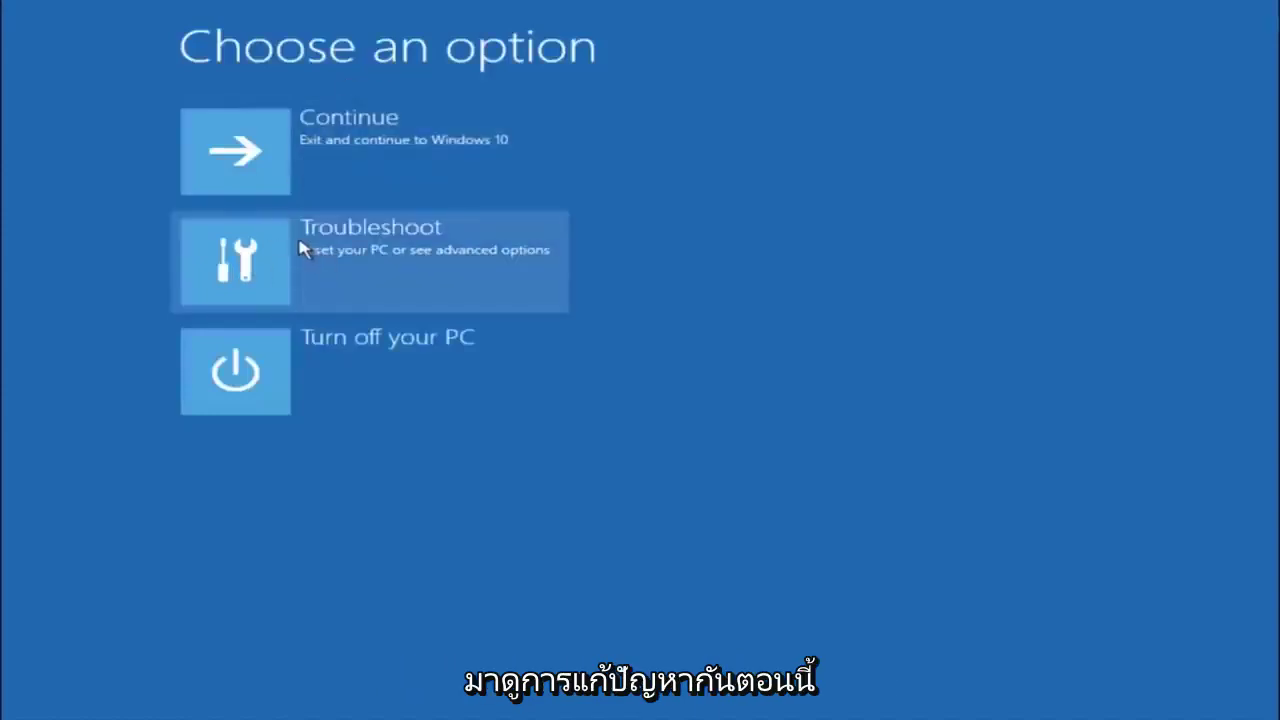
left_click(270, 258)
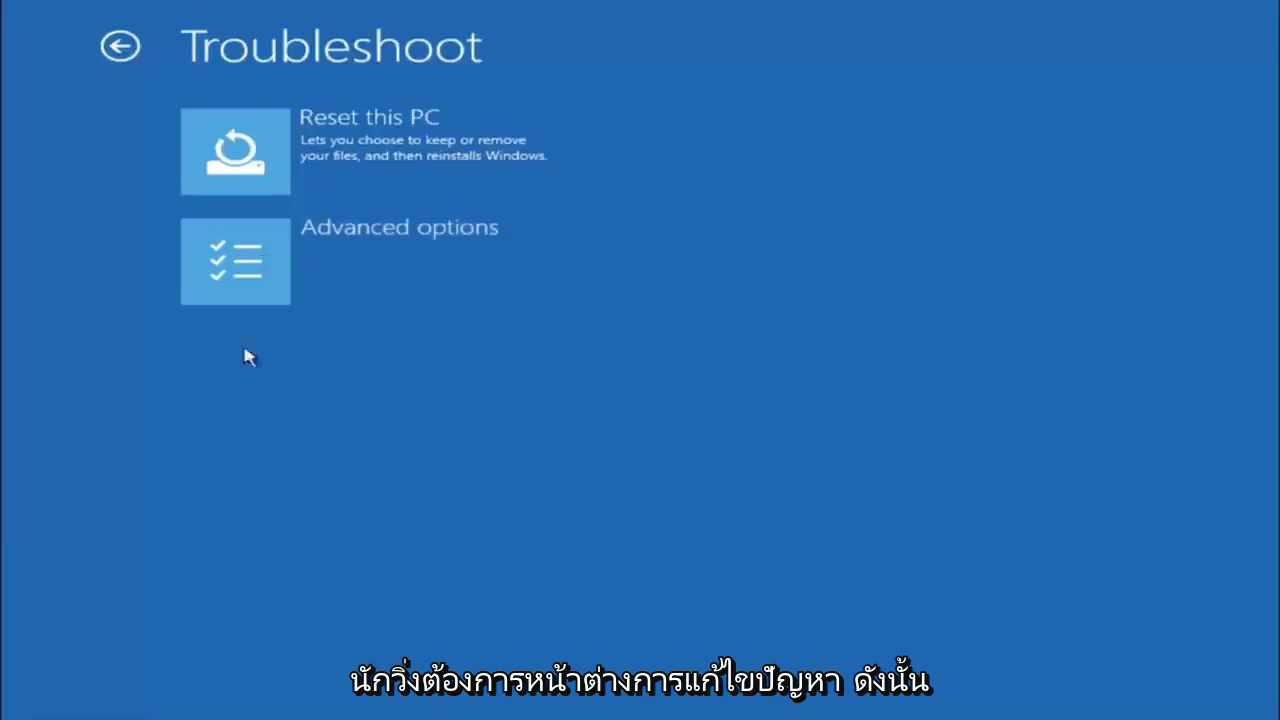
left_click(286, 270)
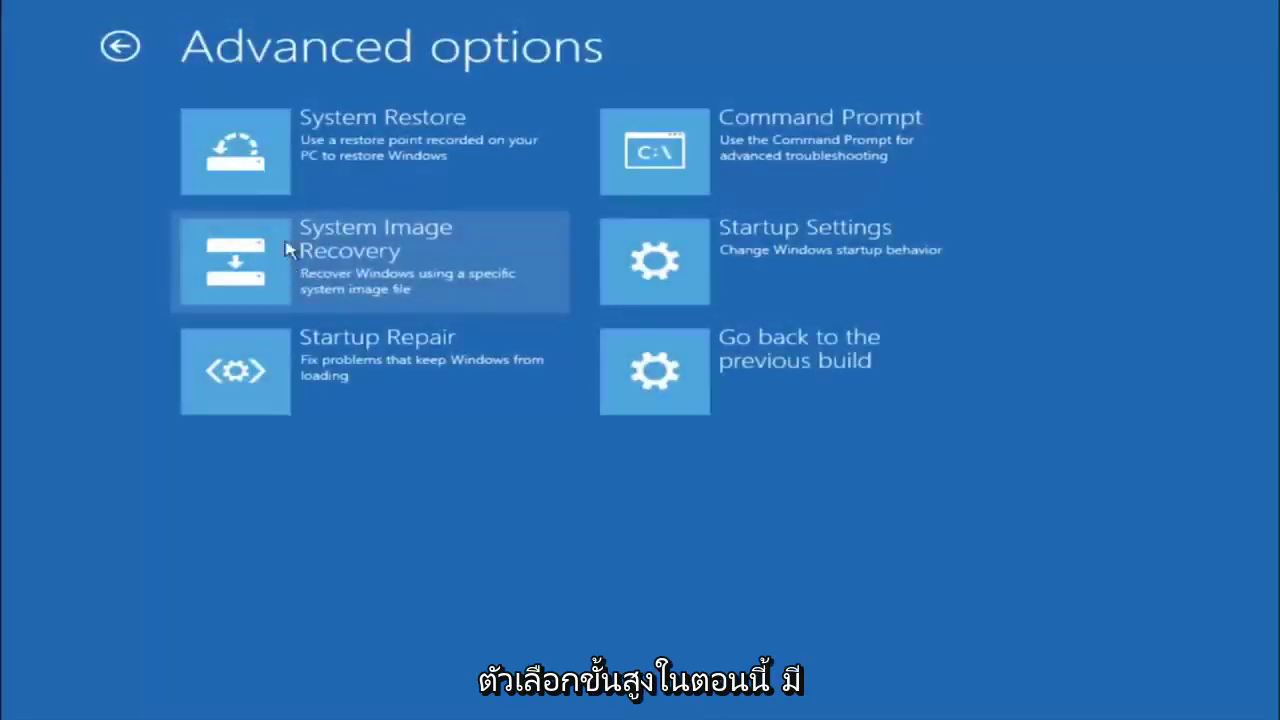
Launch System Restore and select the 10/5/2016 'before update' restore point for confirmation.
left_click(303, 148)
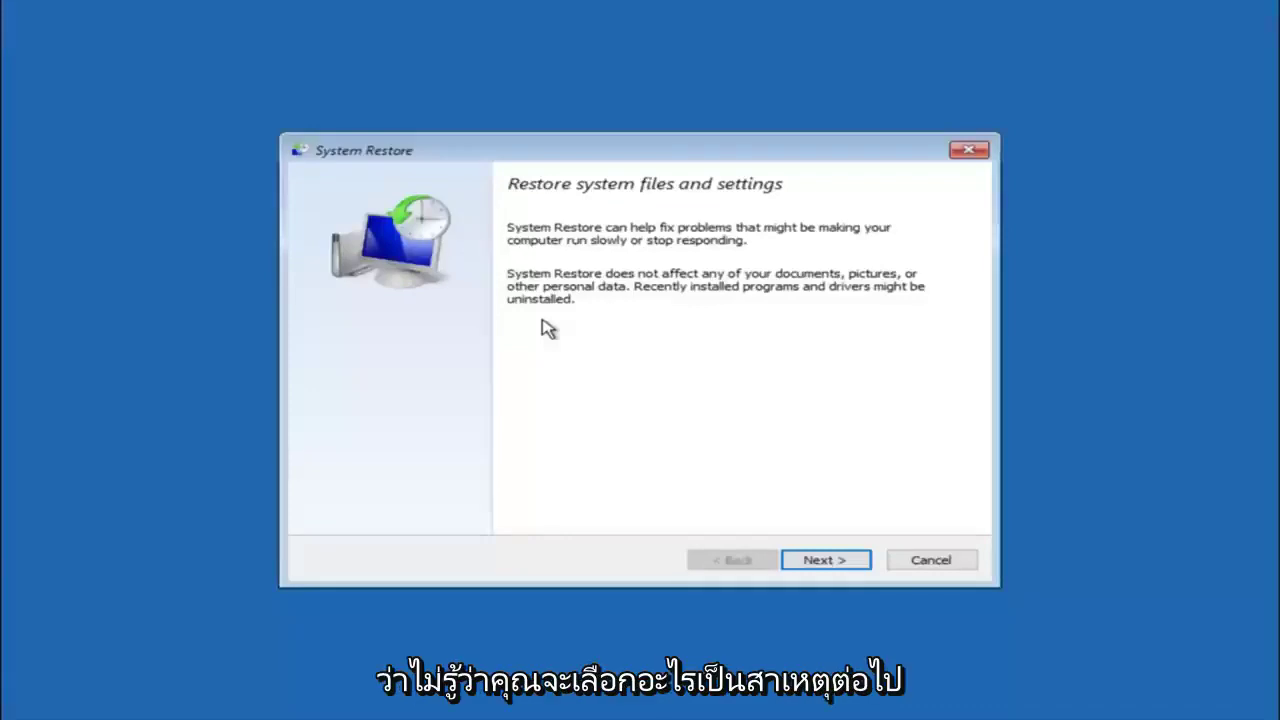
left_click(824, 562)
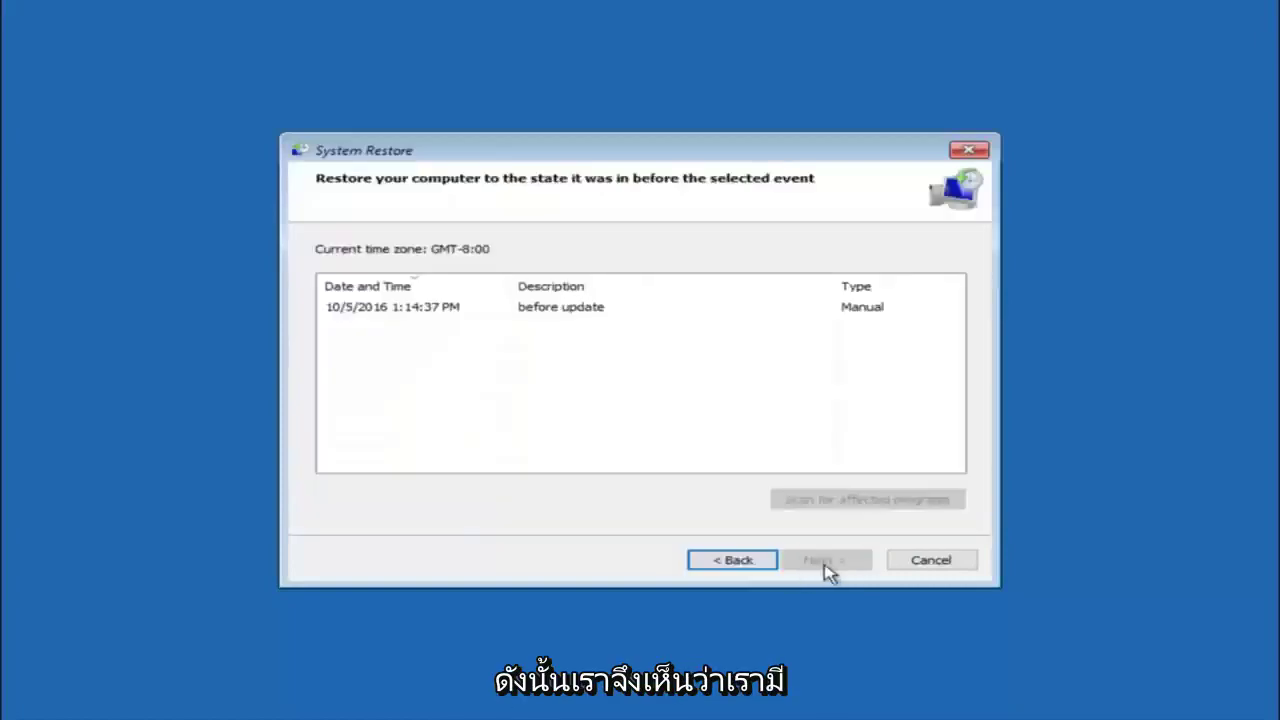
left_click(370, 312)
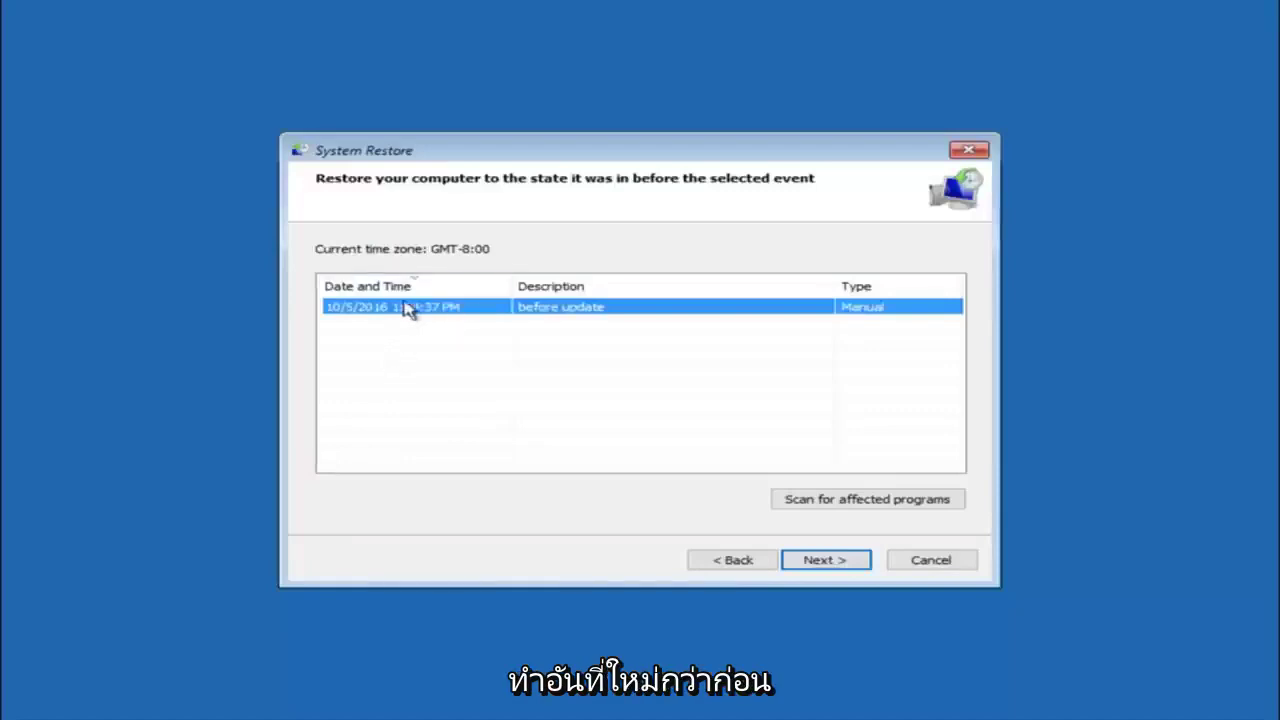
left_click(822, 562)
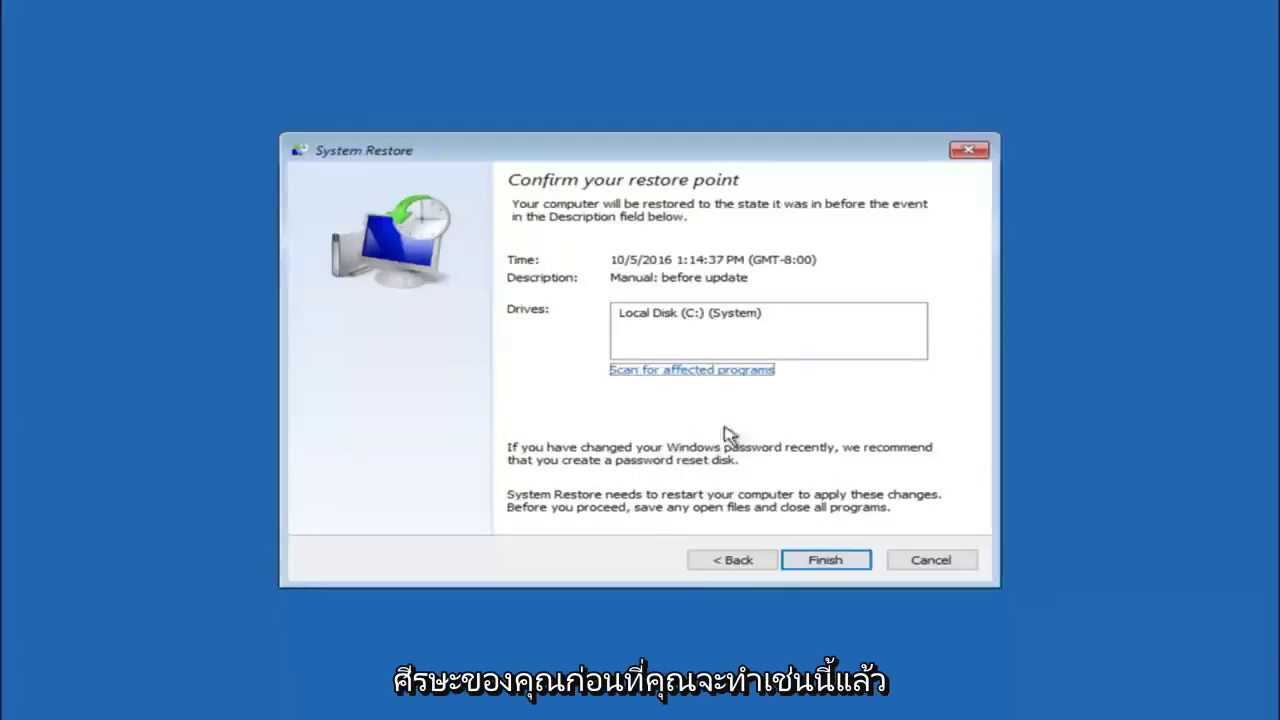
Finish System Restore and accept the warning that the restore cannot be interrupted.
left_click(828, 565)
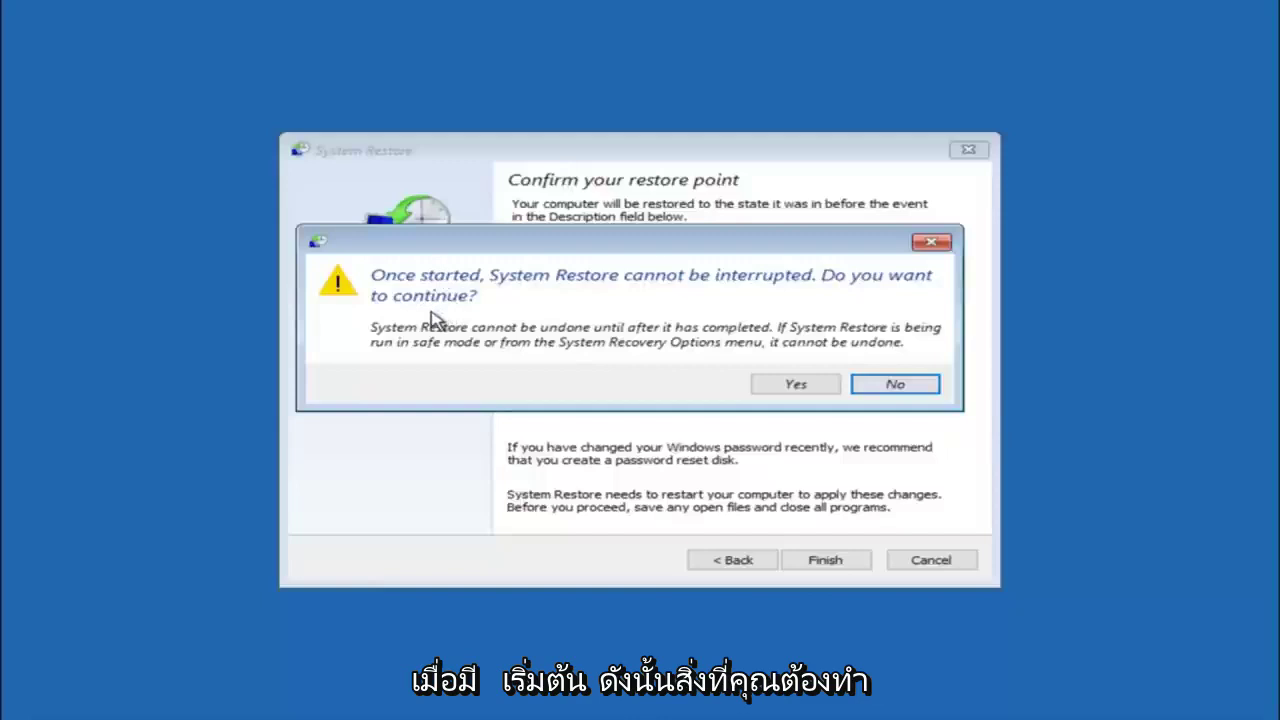
left_click(783, 382)
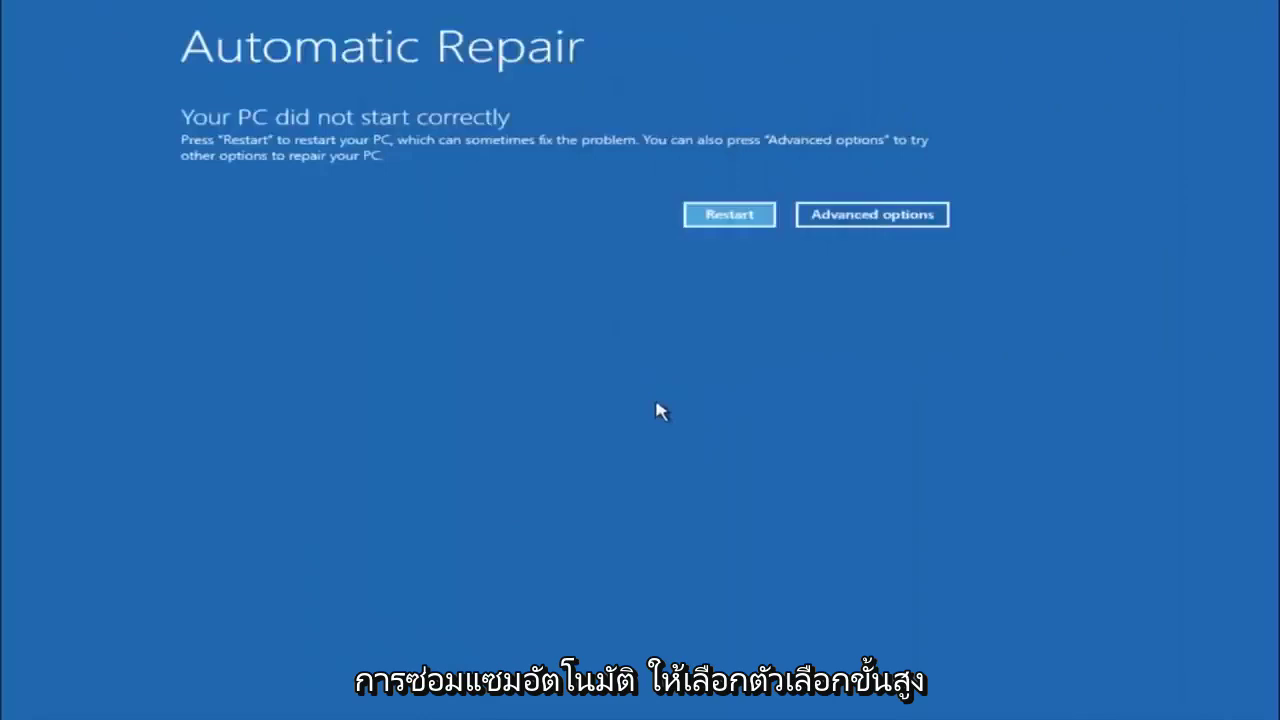
Navigate from Automatic Repair via Troubleshoot back to the Advanced options tools menu.
left_click(855, 217)
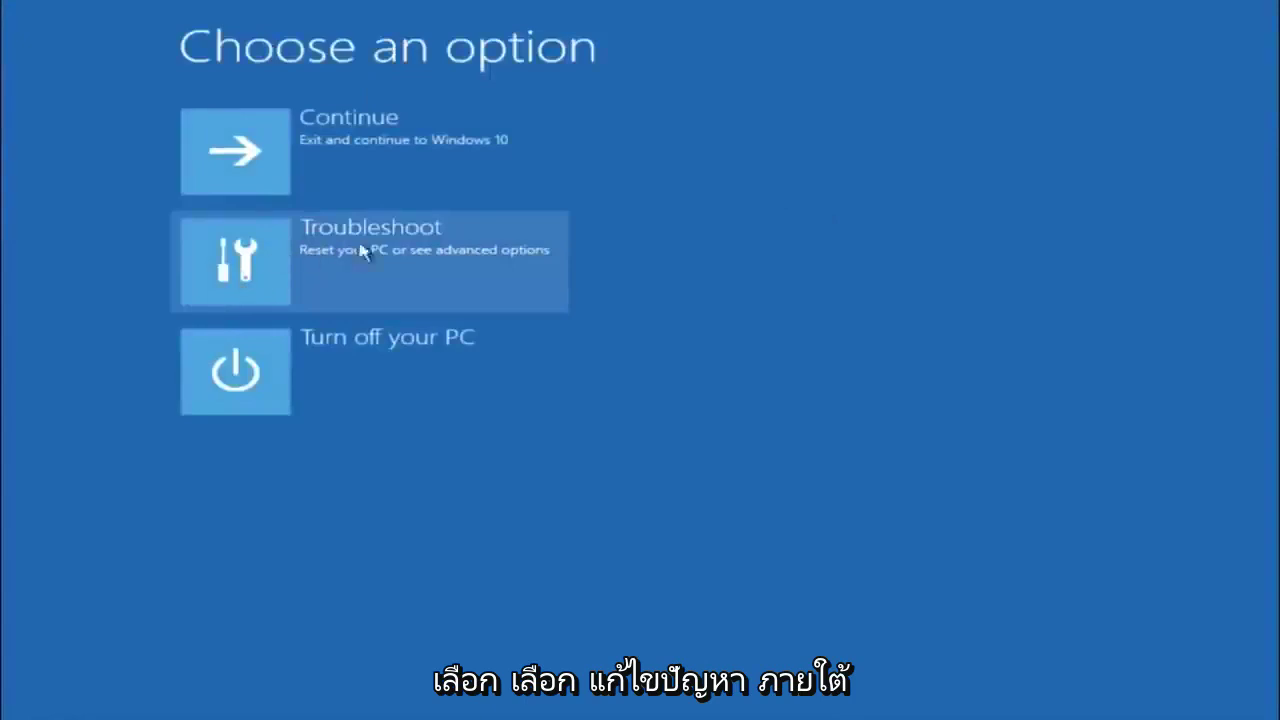
left_click(305, 268)
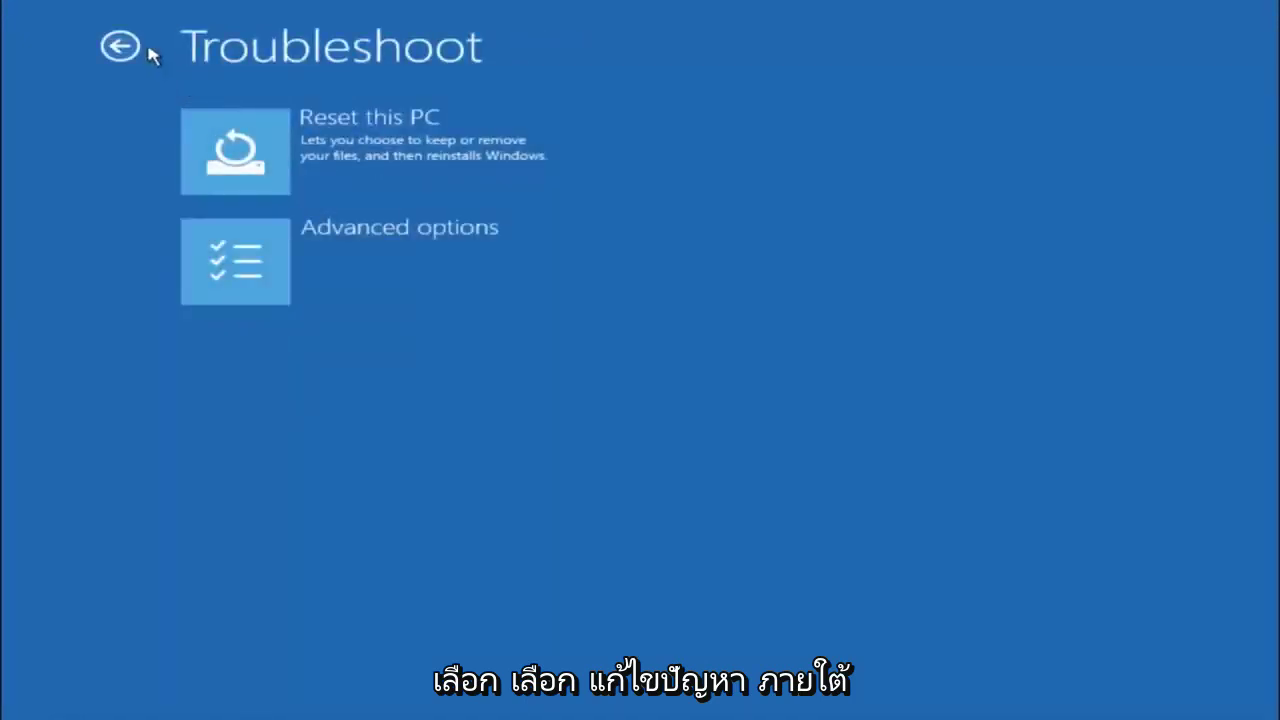
left_click(305, 262)
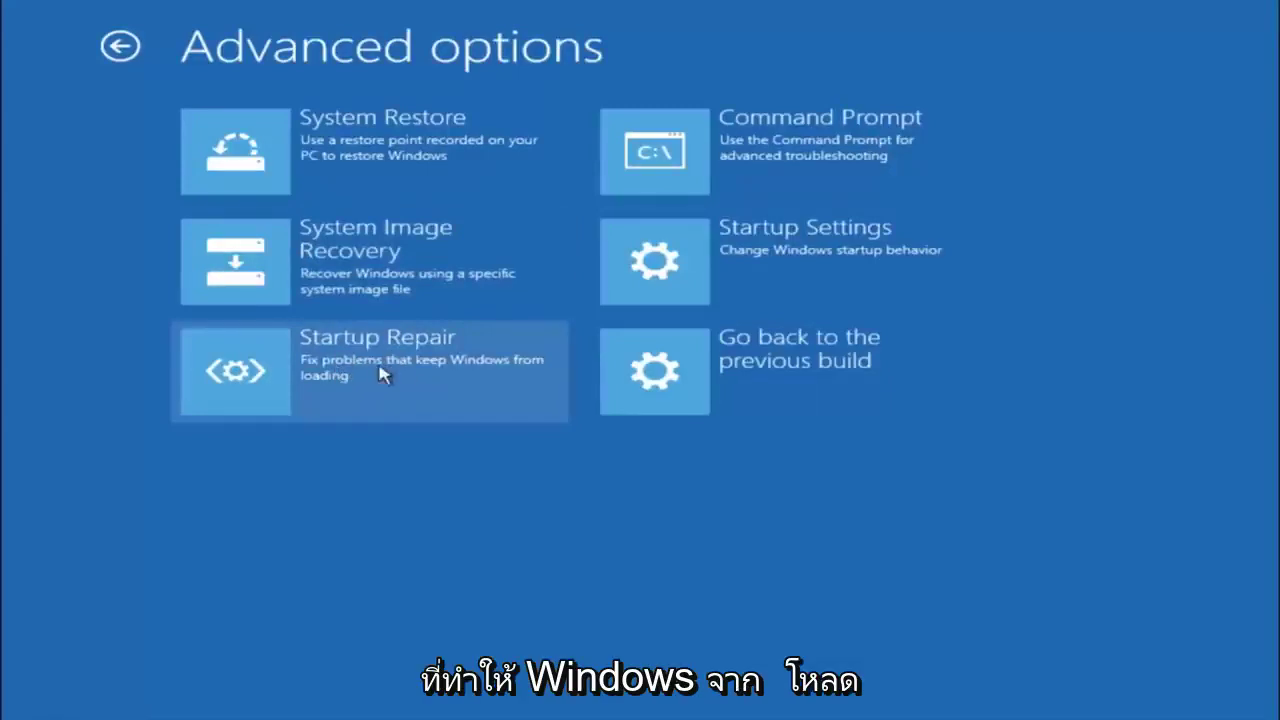
Start Startup Repair from the Advanced options tiles to diagnose the PC.
left_click(243, 378)
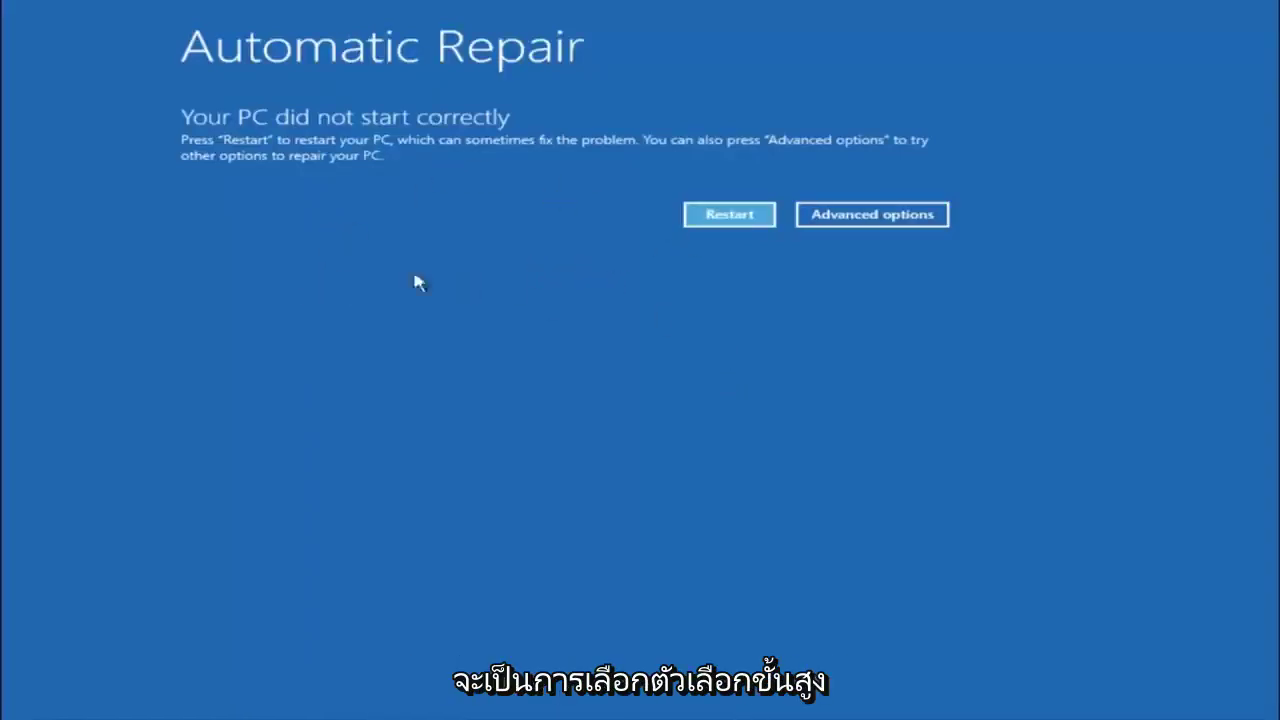
Go through Advanced options and Troubleshoot to the advanced tools and launch Command Prompt.
left_click(857, 214)
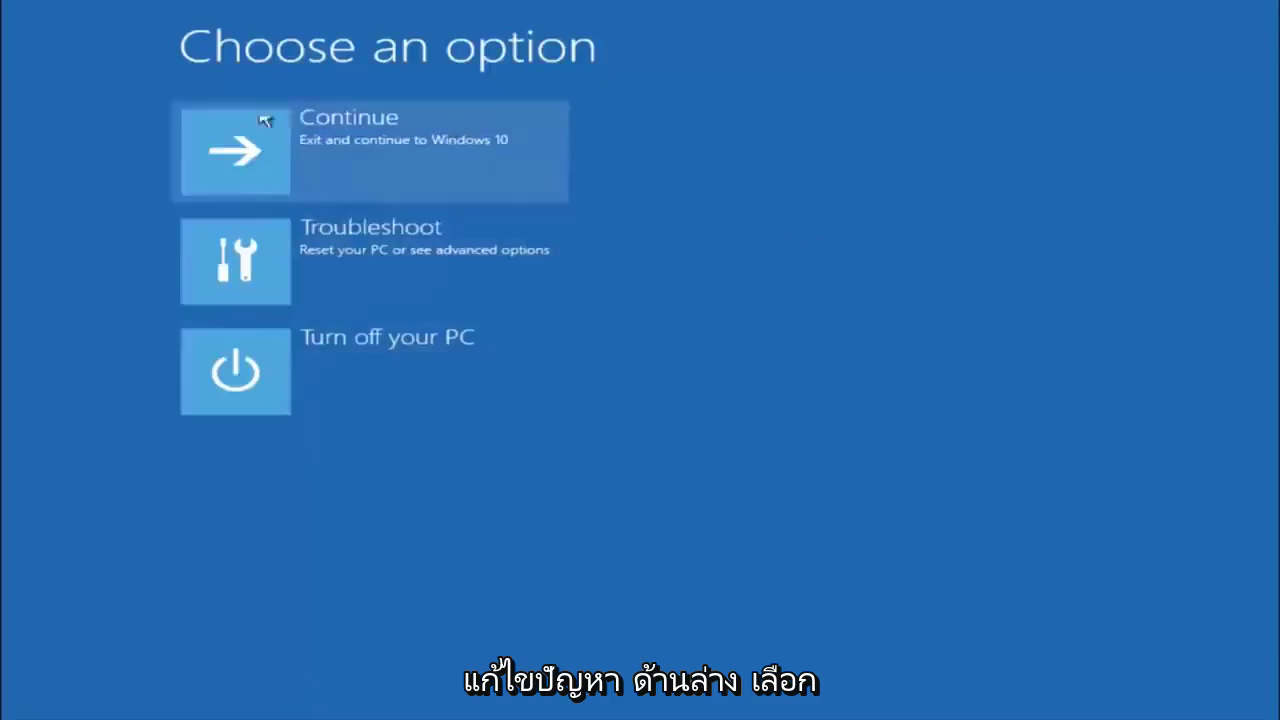
left_click(245, 276)
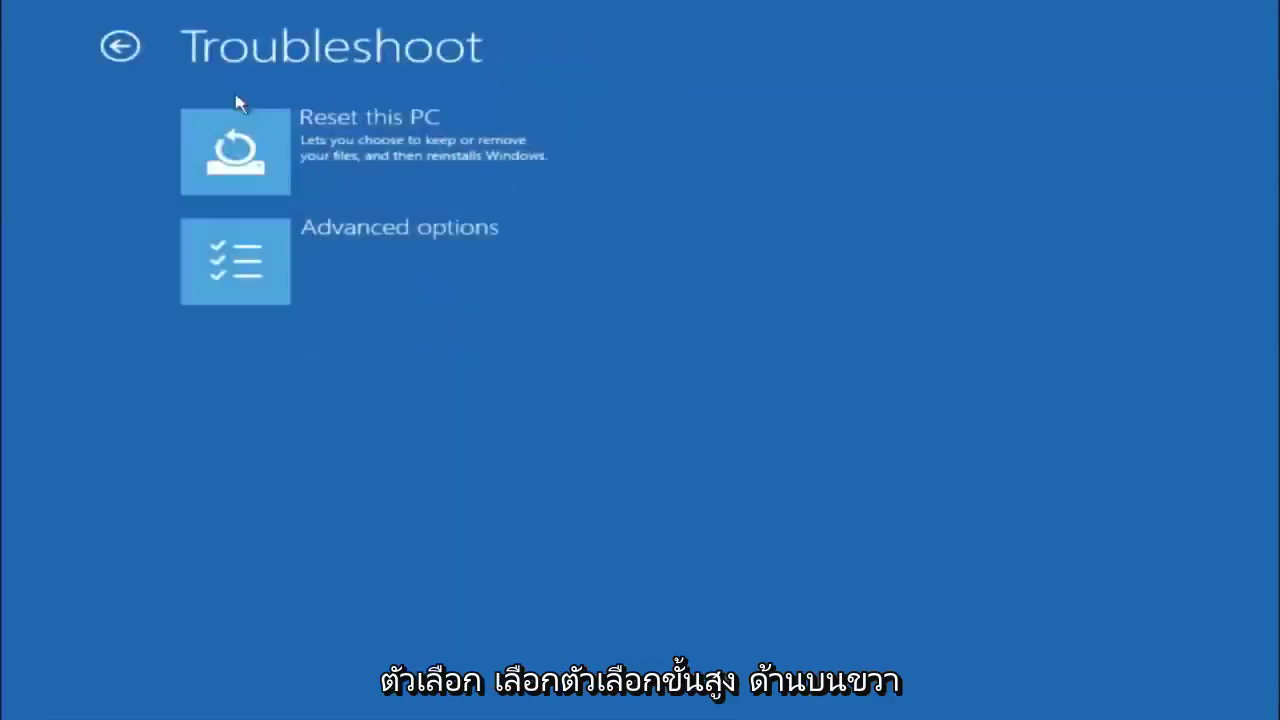
left_click(294, 251)
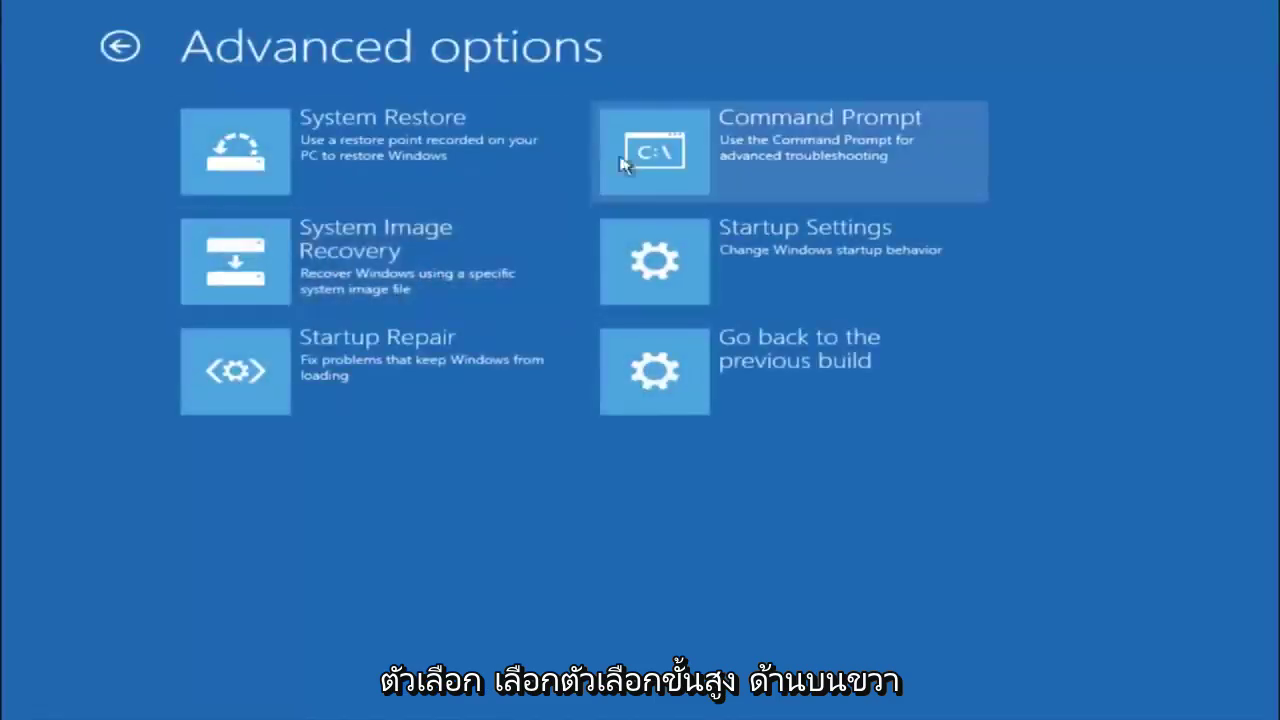
left_click(755, 163)
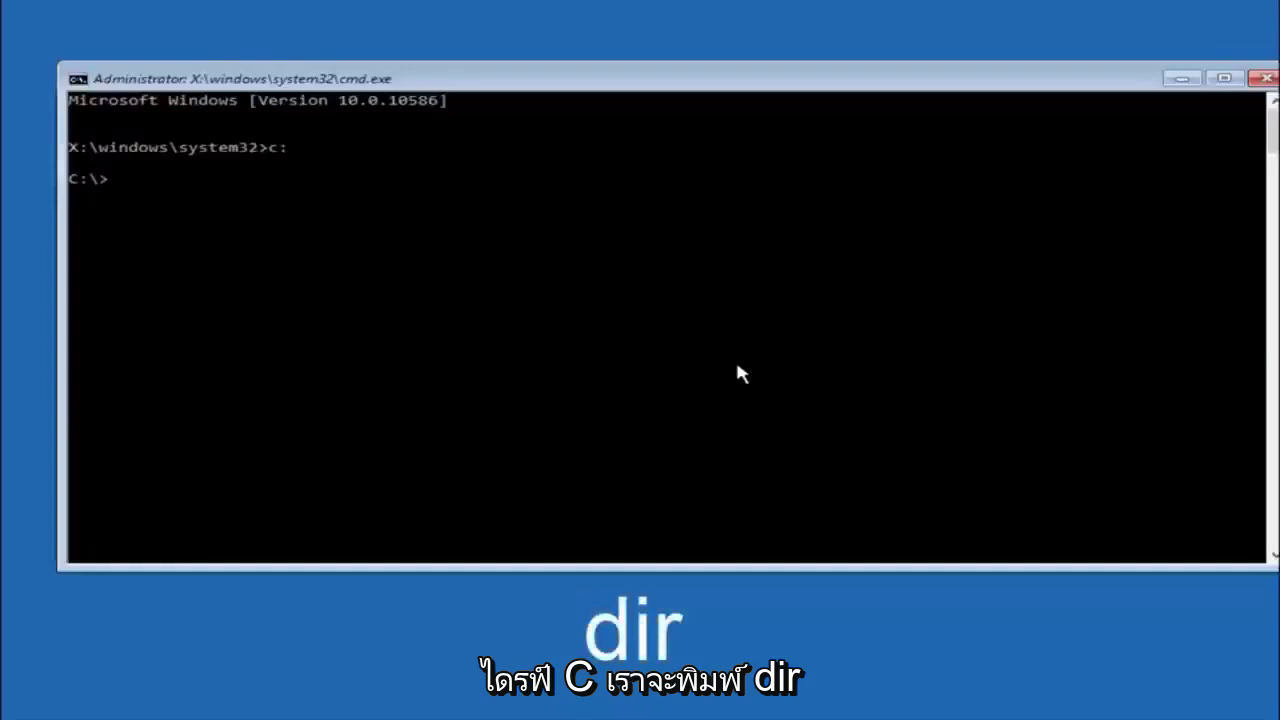
List drive C's folders with dir, showing PerfLogs, Program Files, Users, Windows, Windows.old.
type("dir")
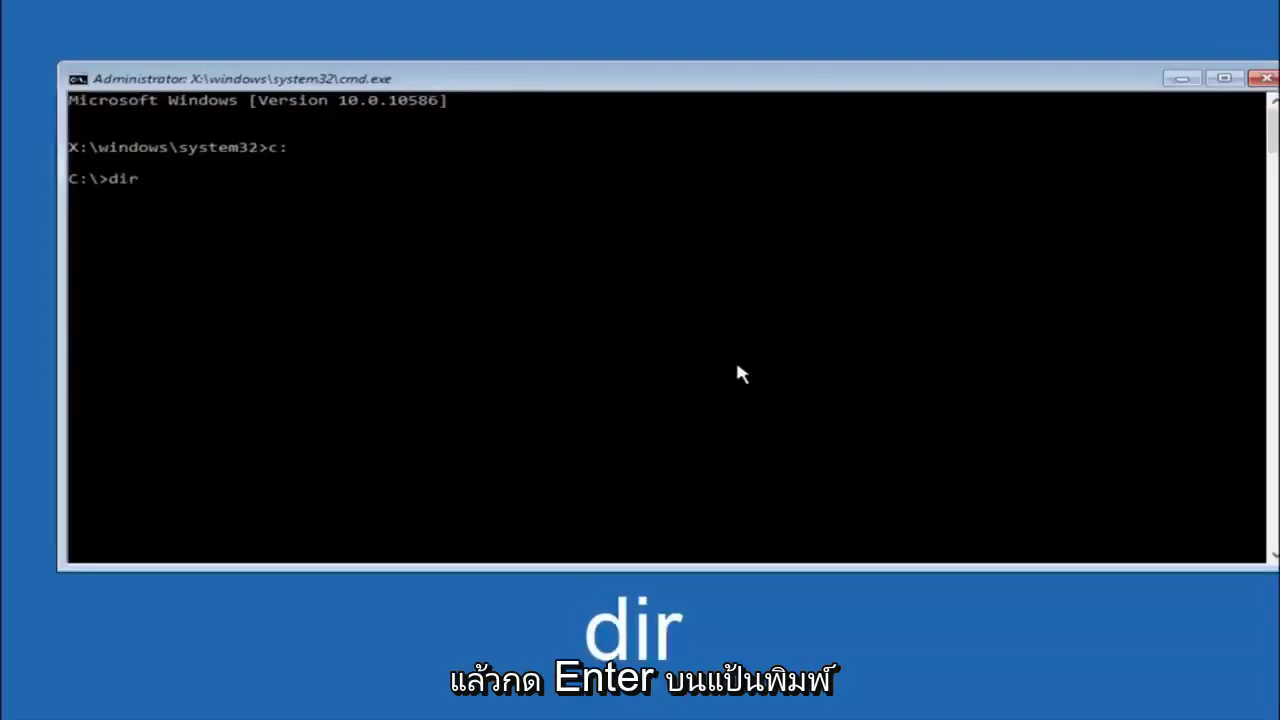
key("Return")
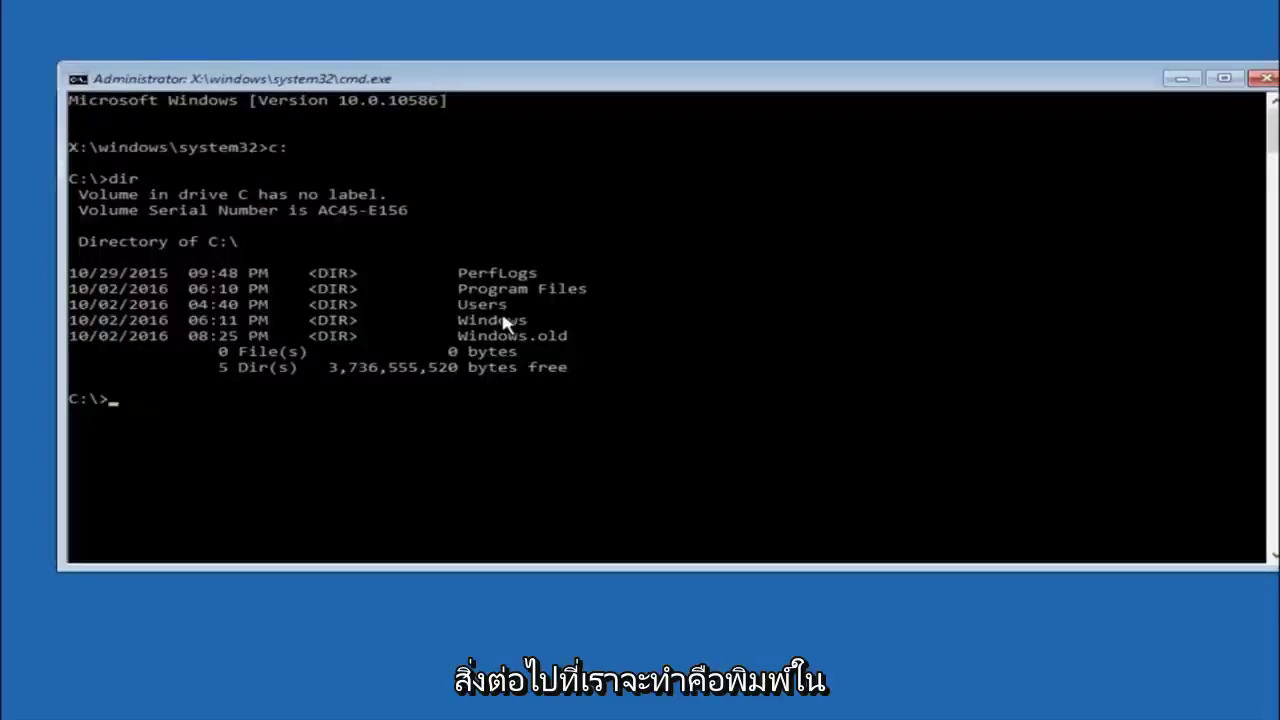
Change the working directory to C:\Windows\System32\config.
type("cd")
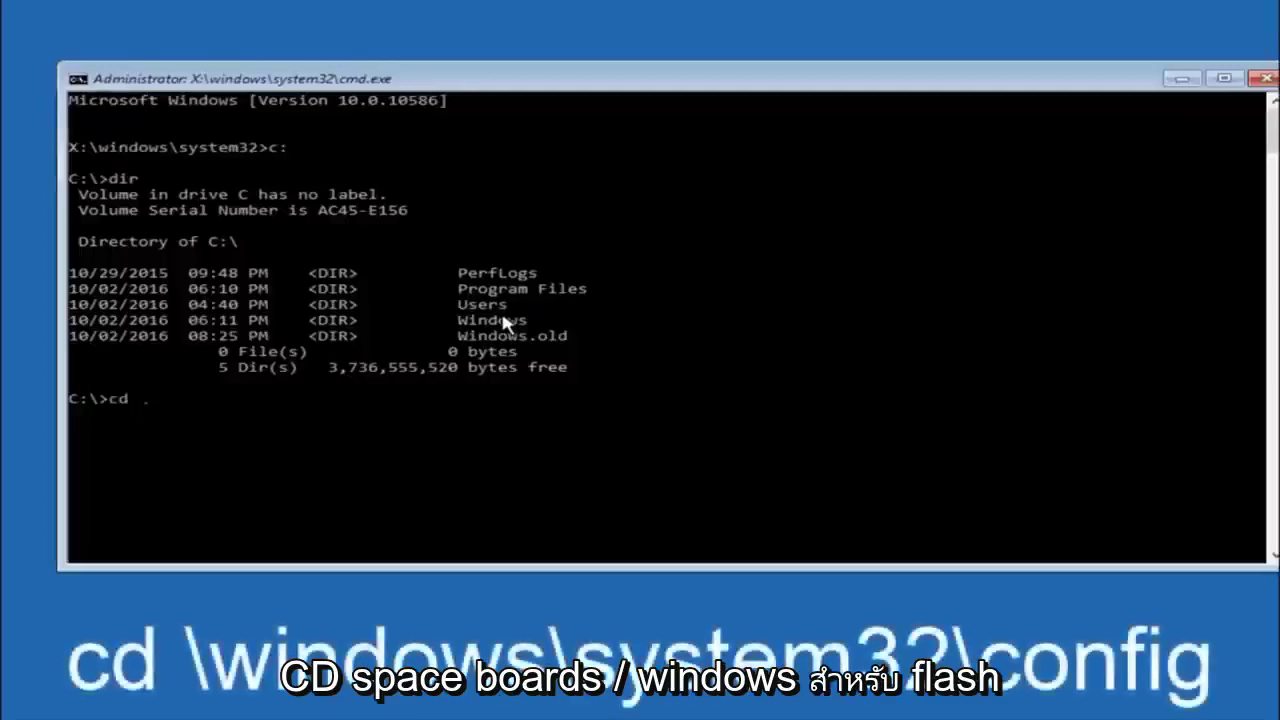
type(" \\windows")
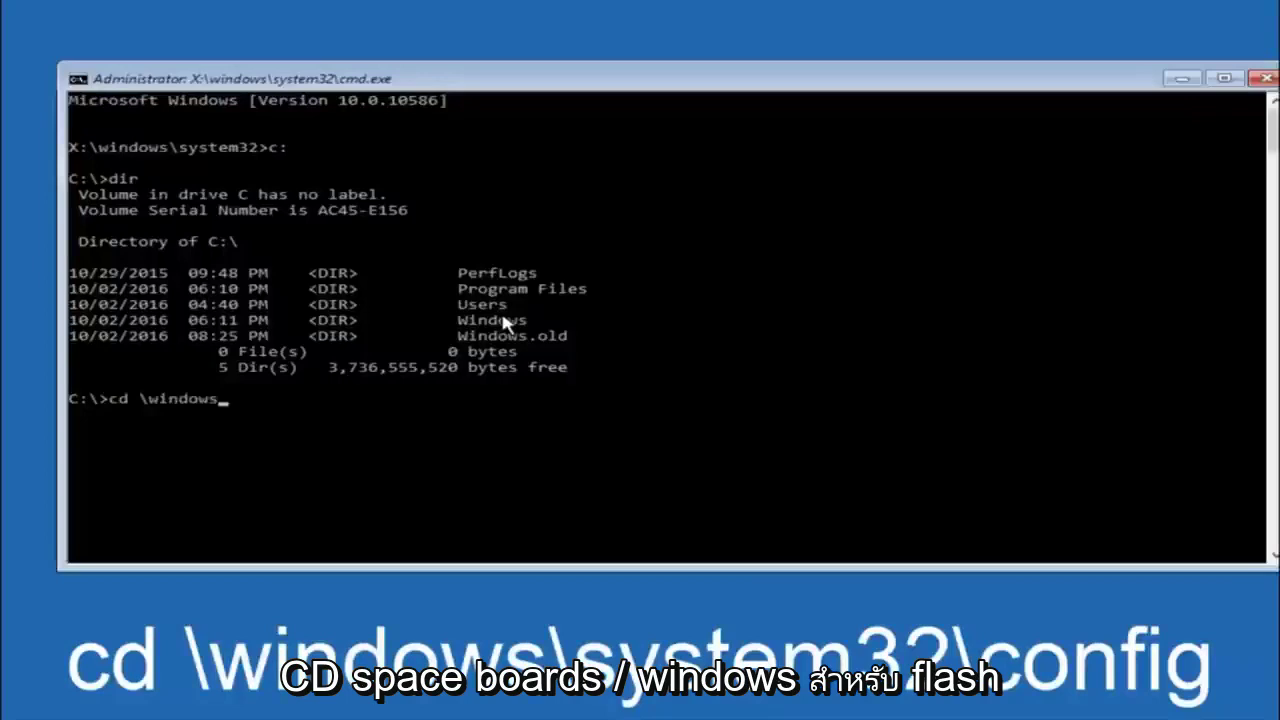
type("\\syst")
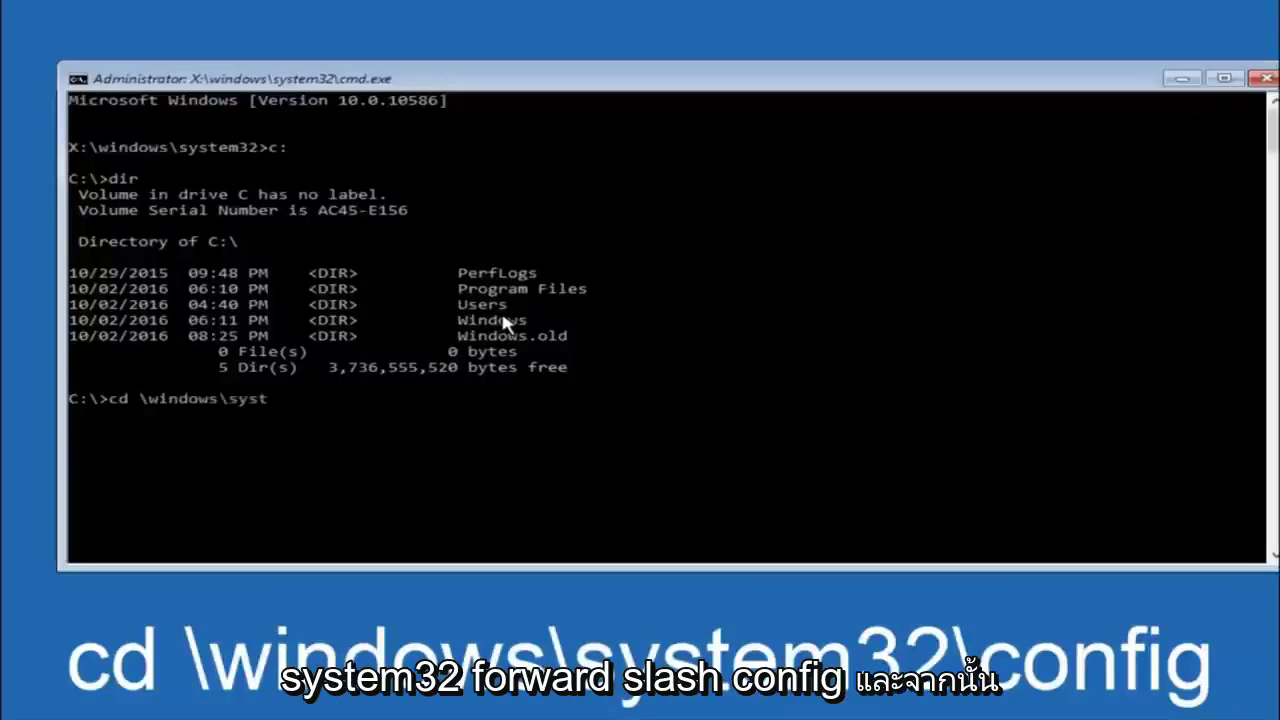
type("em32")
type("\\config")
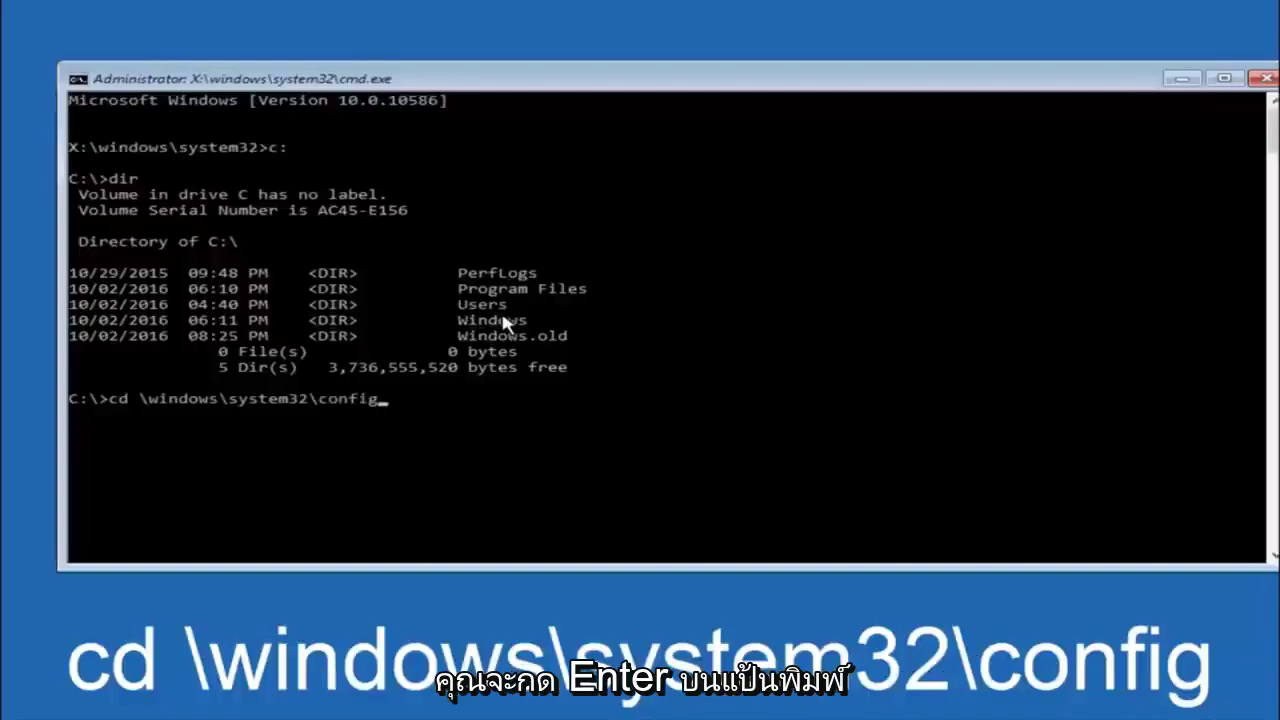
key("Return")
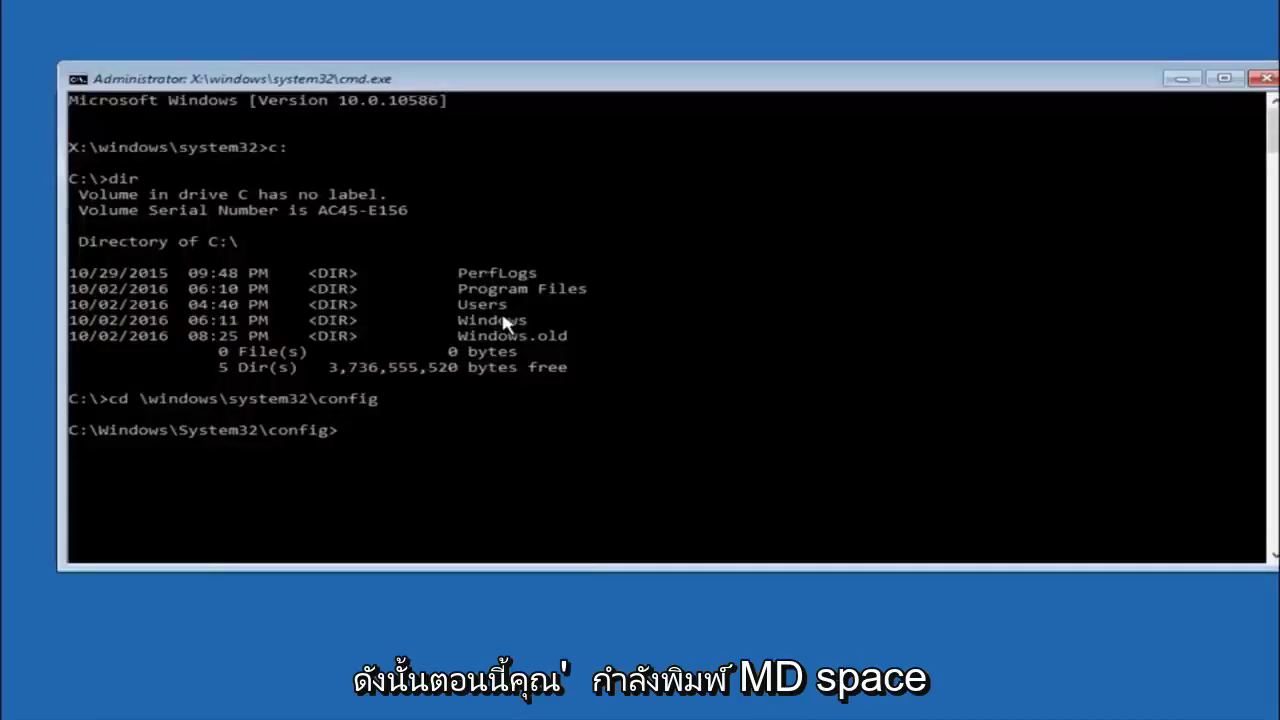
Create a folder named backup in the config directory using md backup.
type("md ")
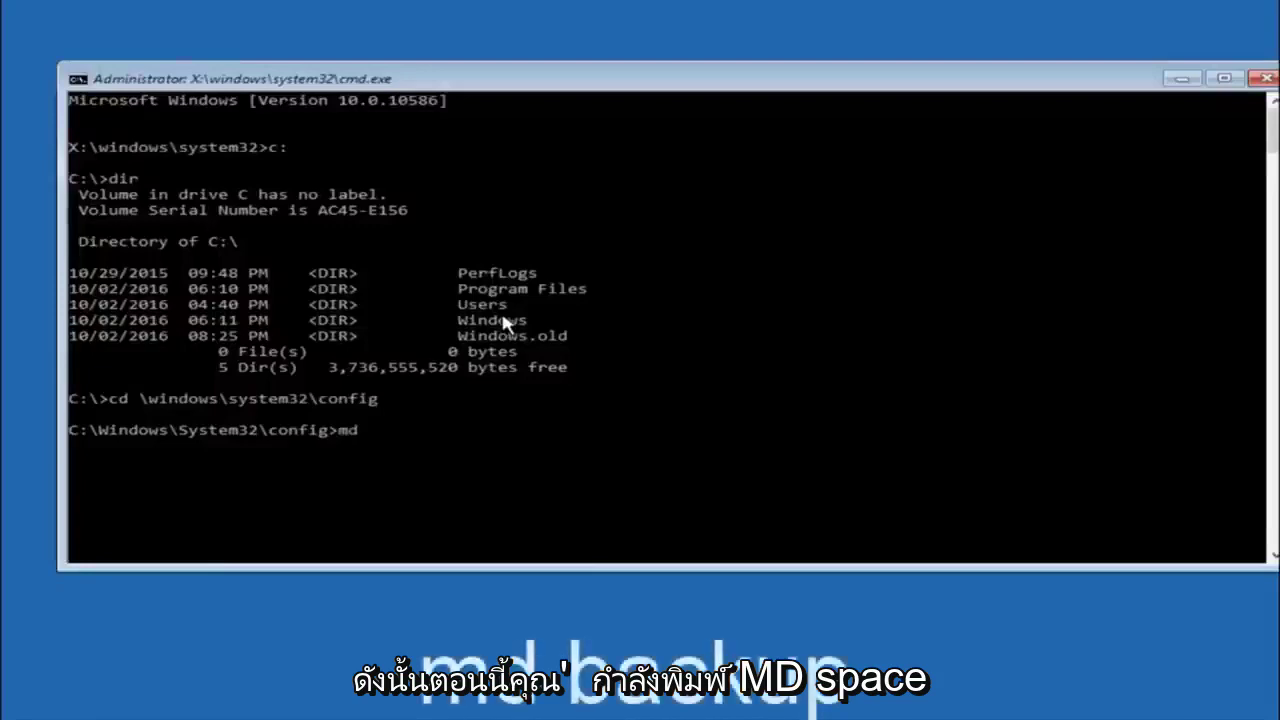
type("backup")
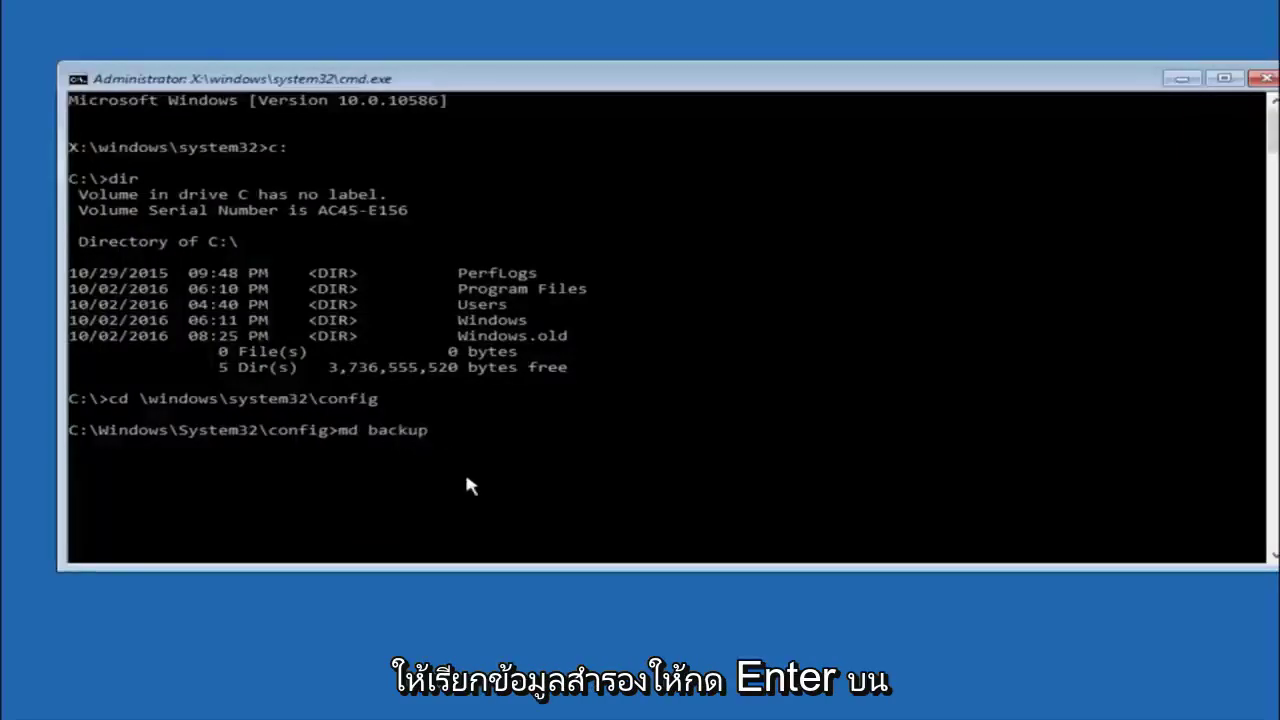
key("Return")
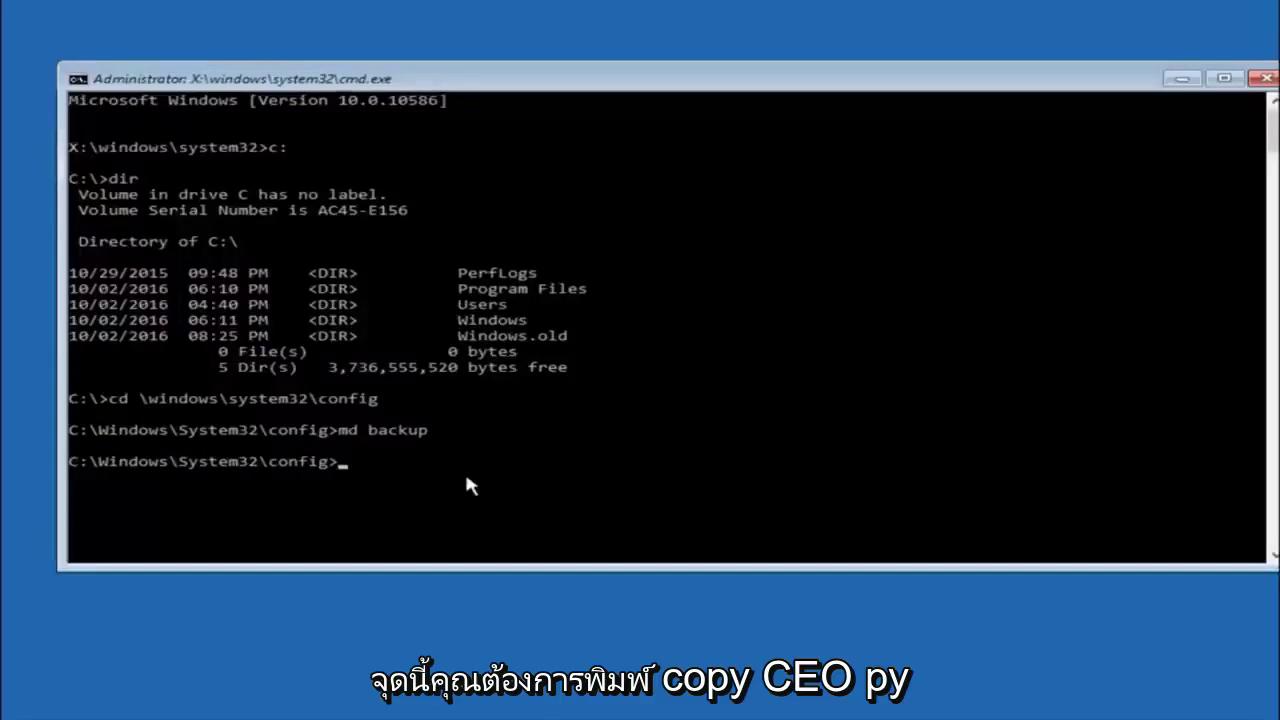
Copy all ten config registry files into the backup folder with copy *.* backup.
type("copy")
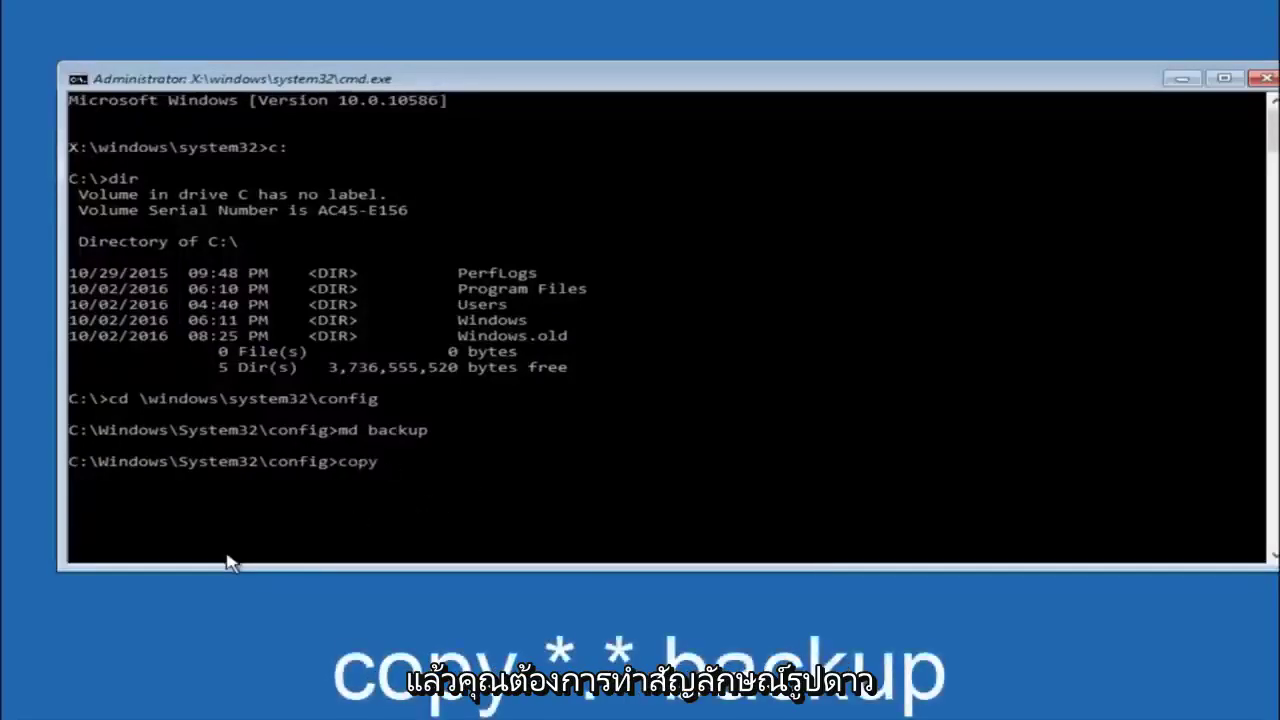
type(" *")
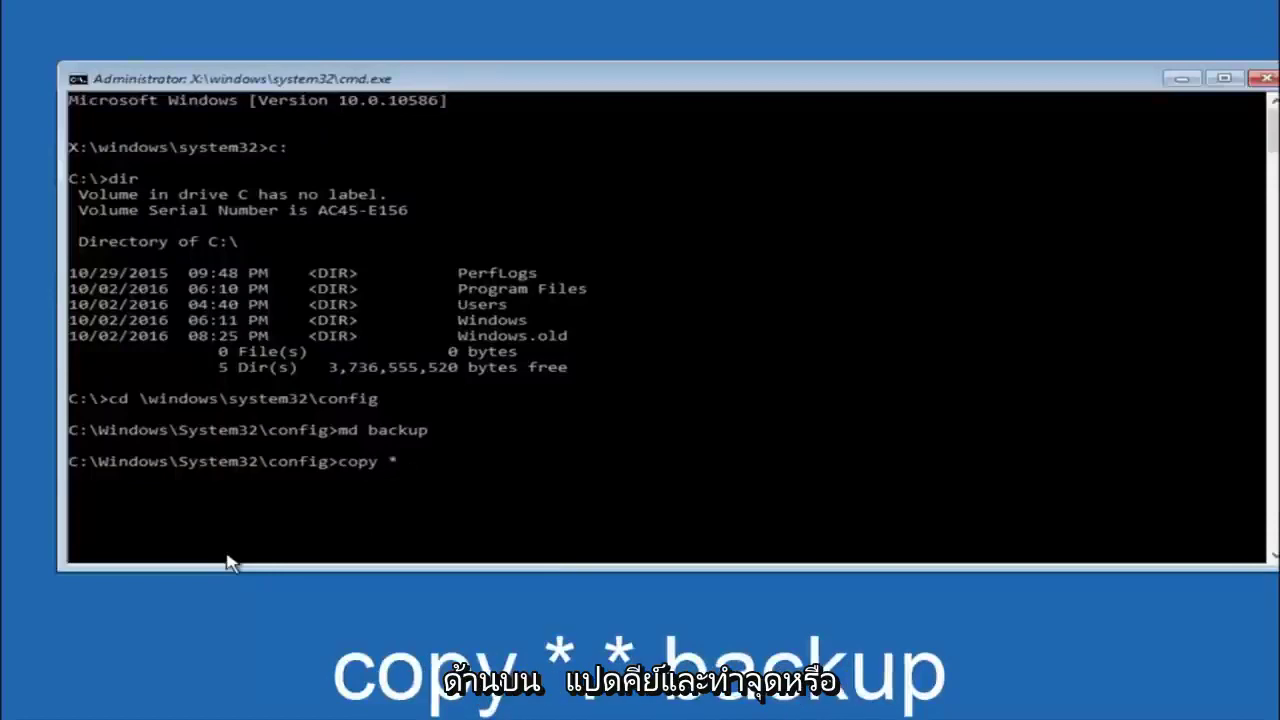
type(".")
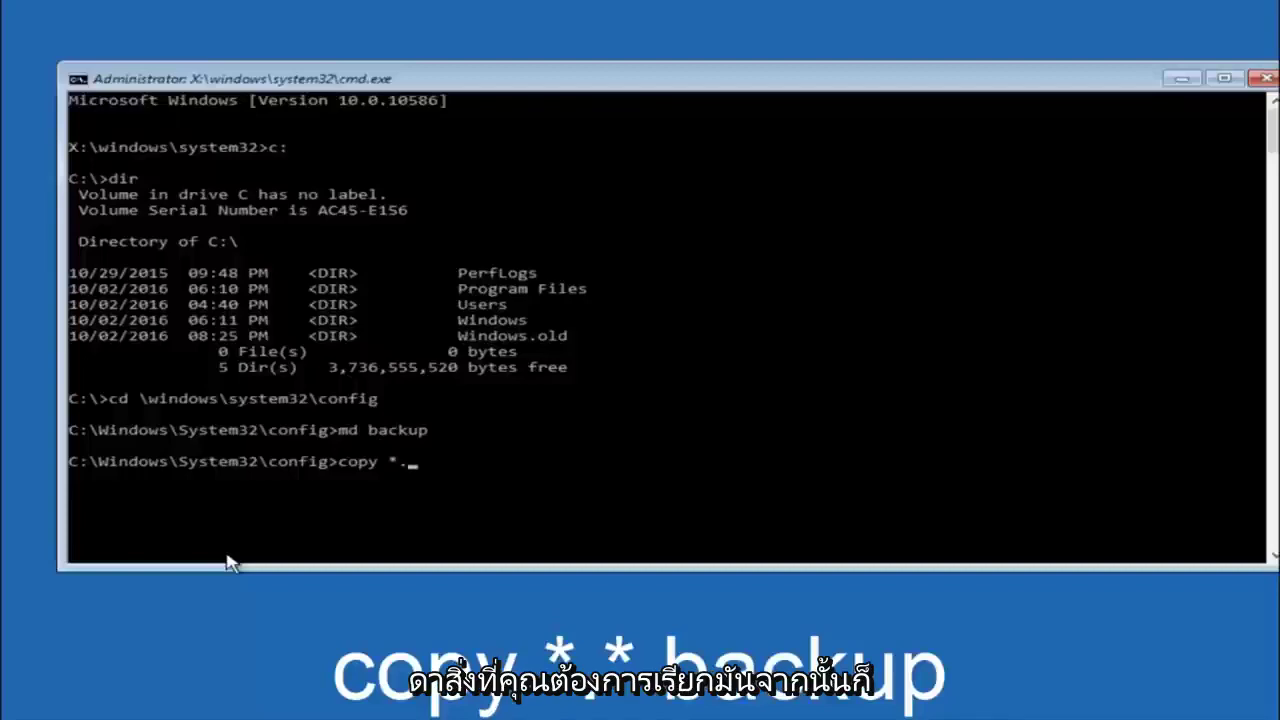
type("*")
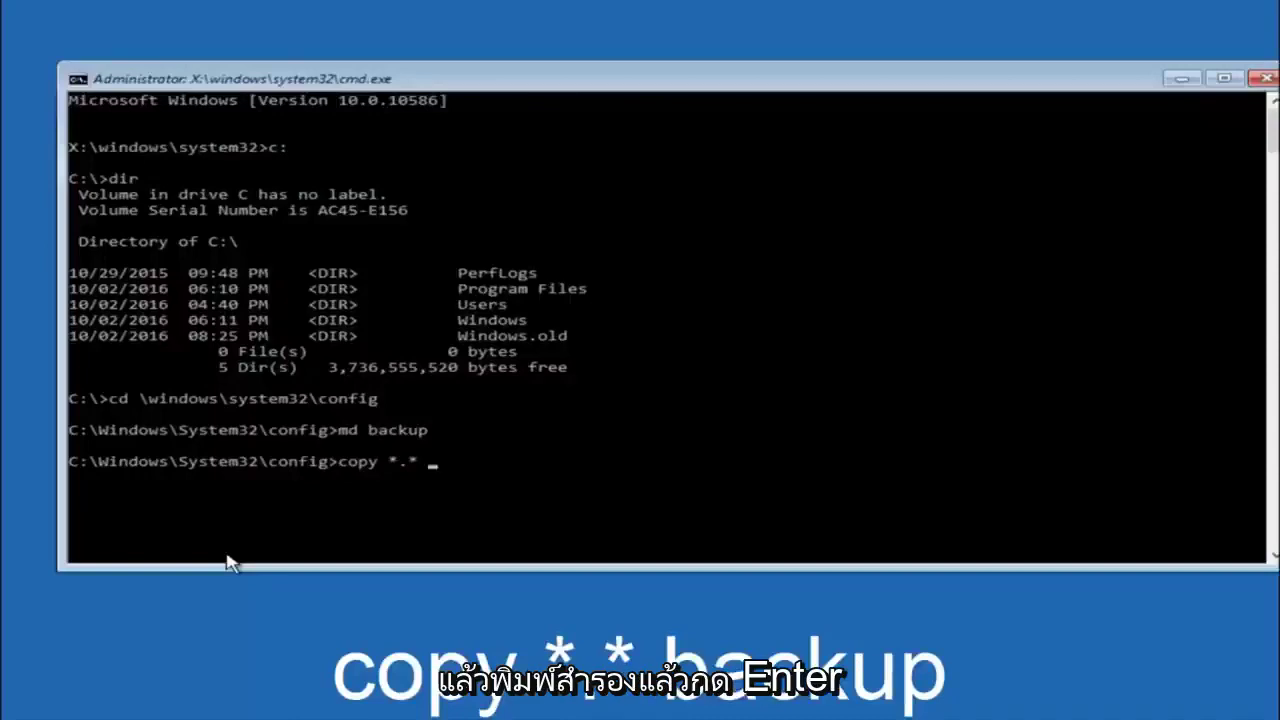
type(" back")
type("up")
key("Return")
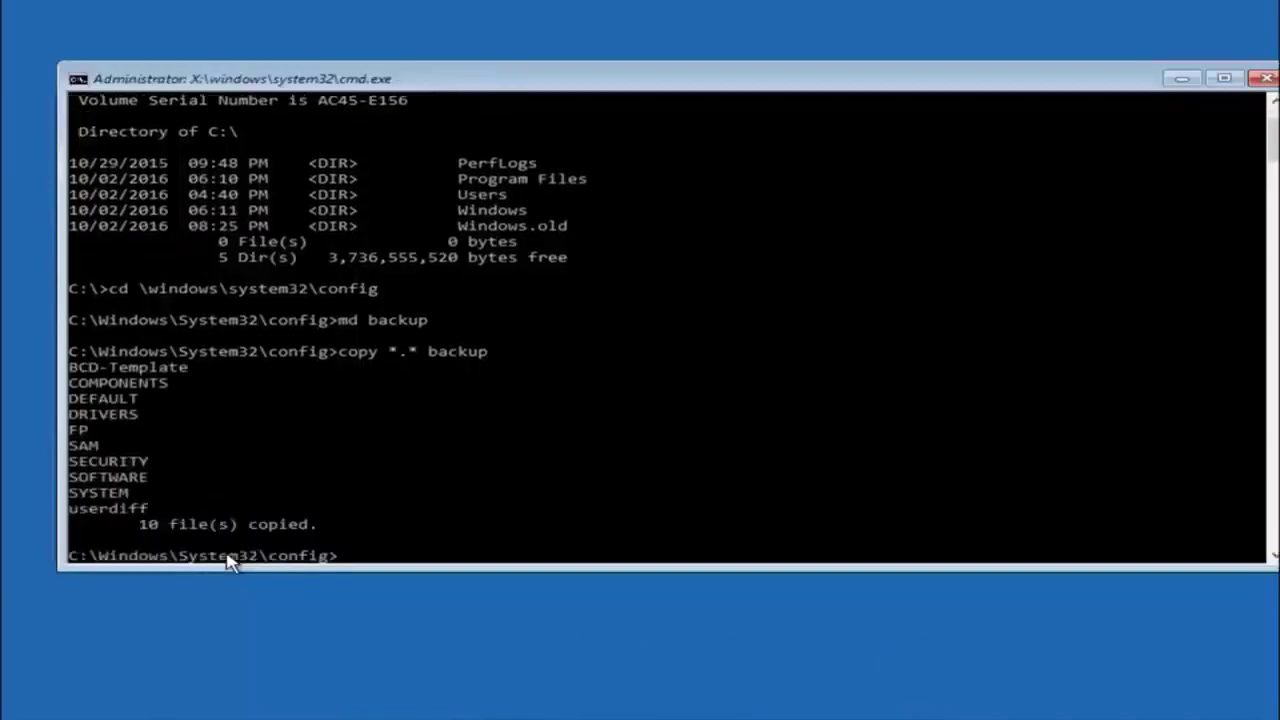
Change into RegBack and list its DEFAULT, SAM, SECURITY, SOFTWARE and SYSTEM hive files.
type("cd")
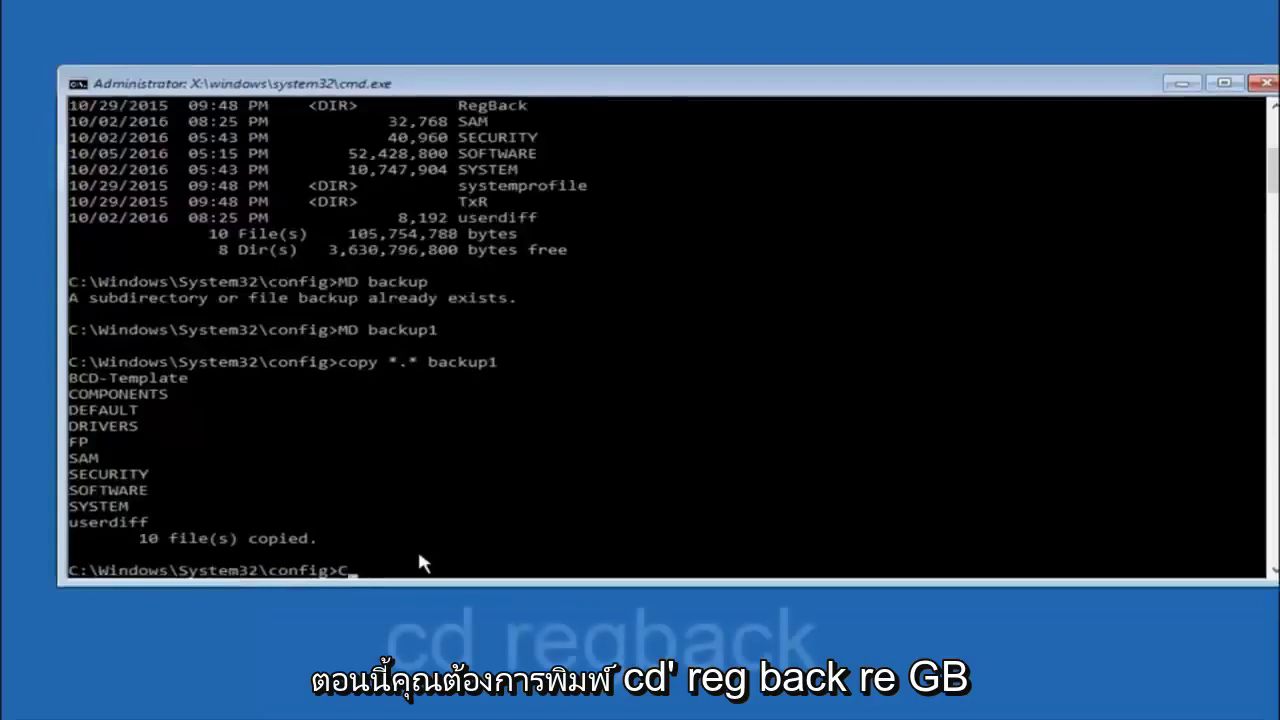
type(" r")
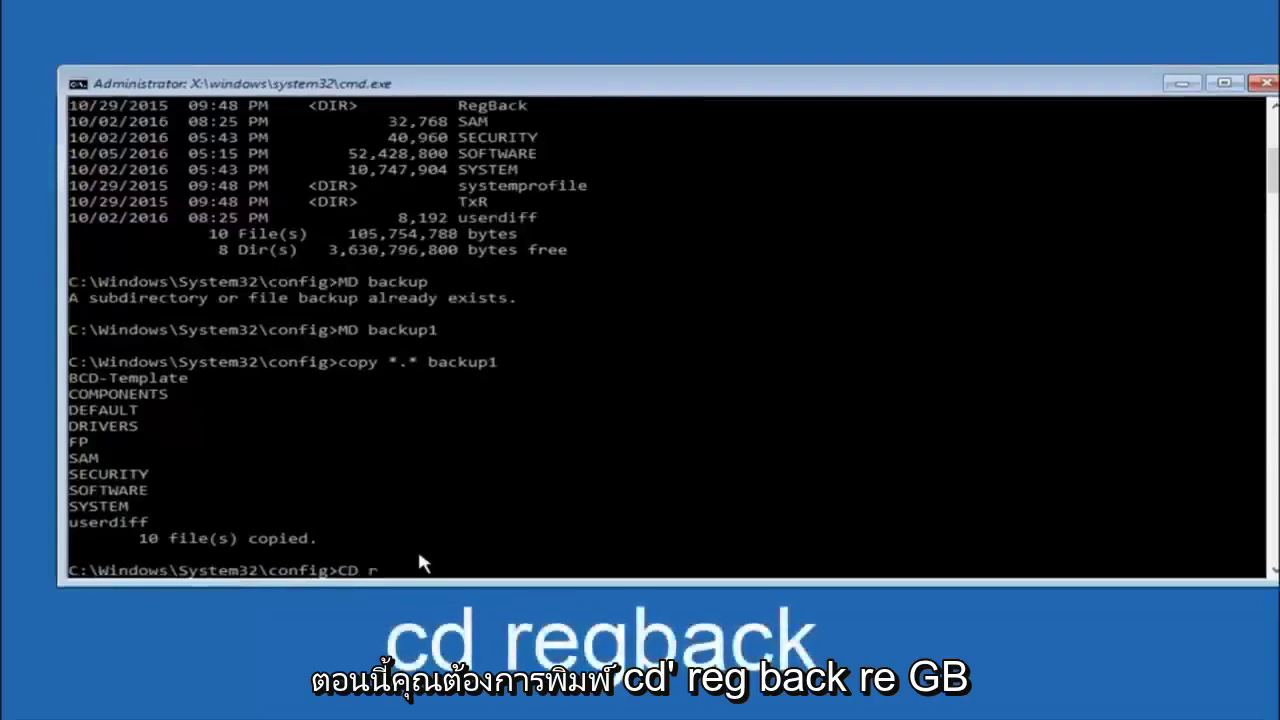
type("eg")
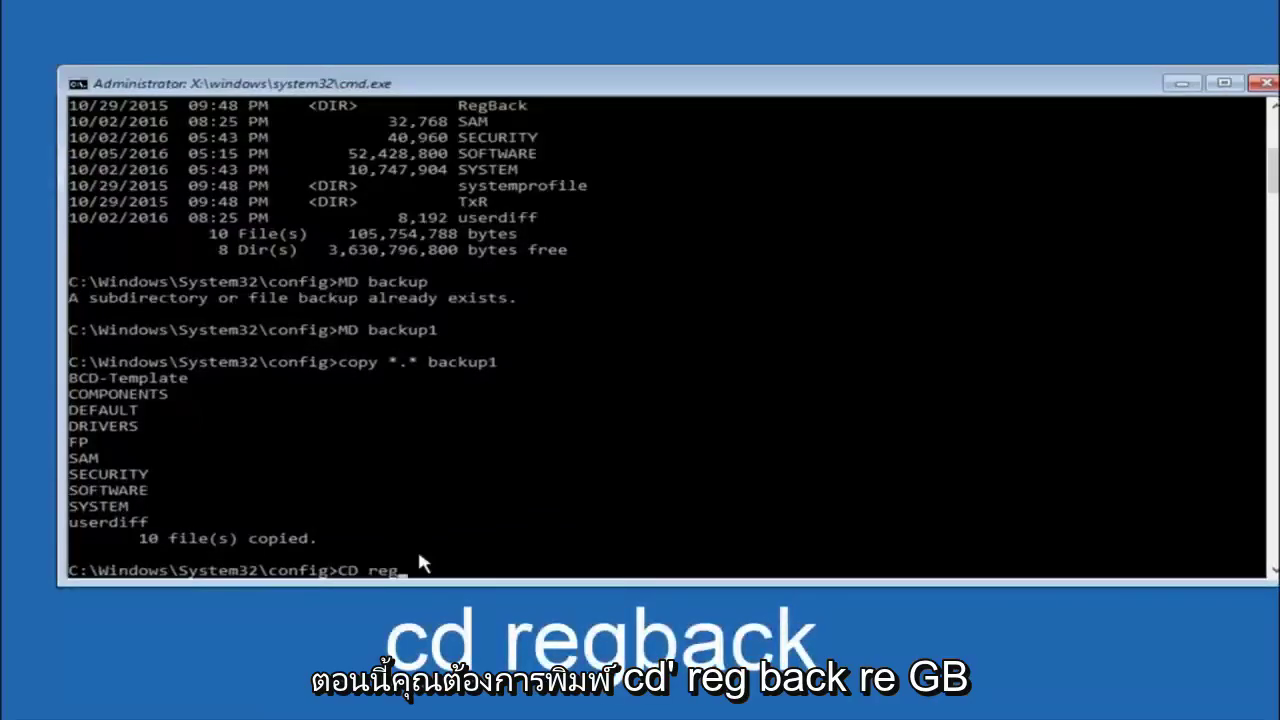
type("back")
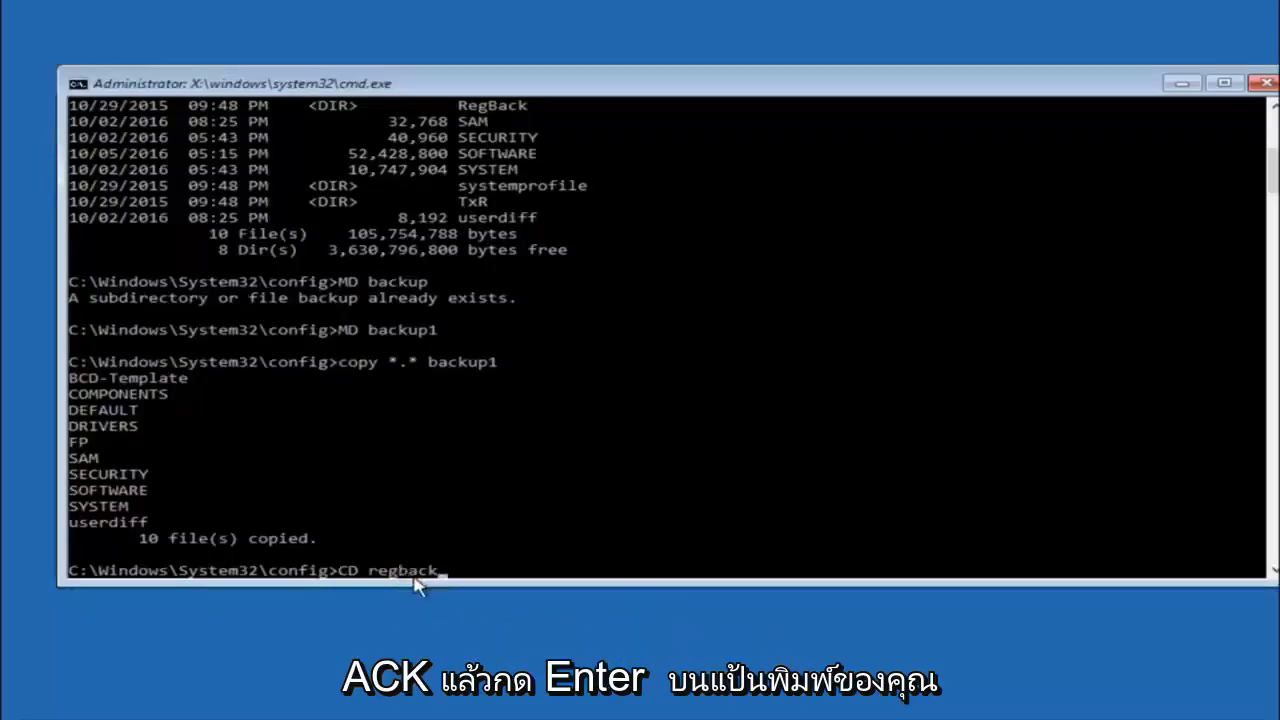
key("Return")
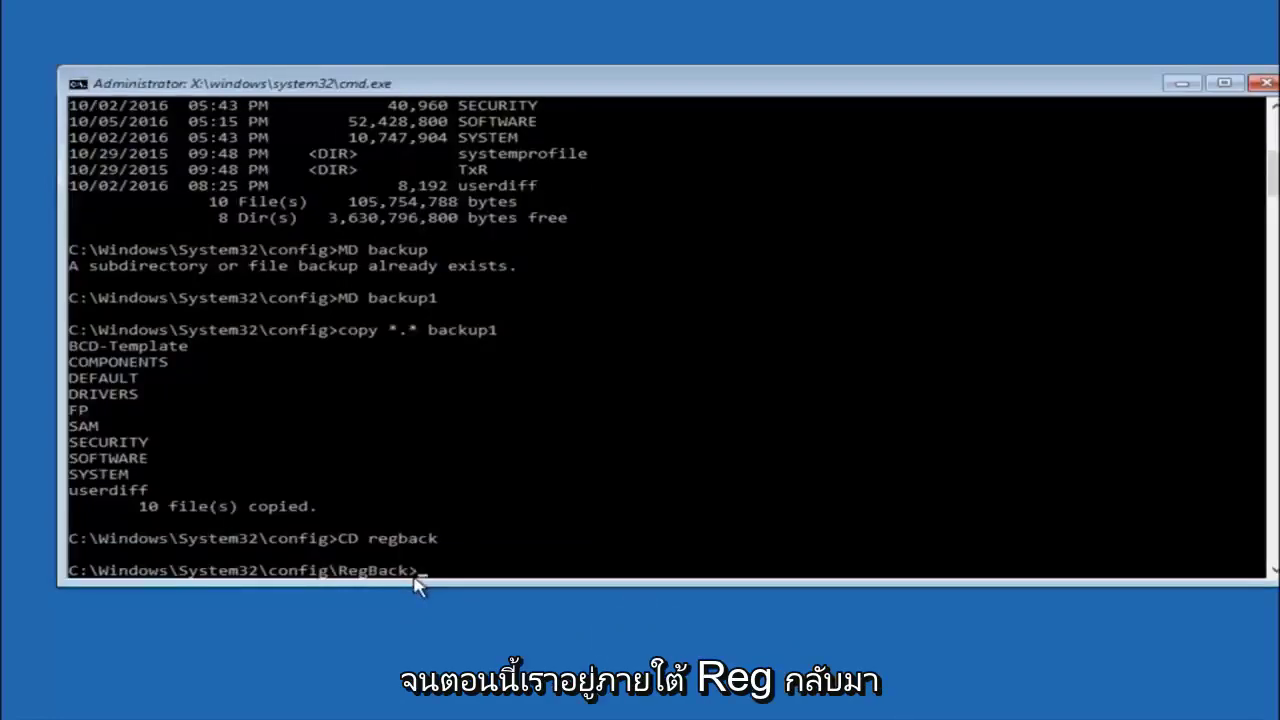
type("d")
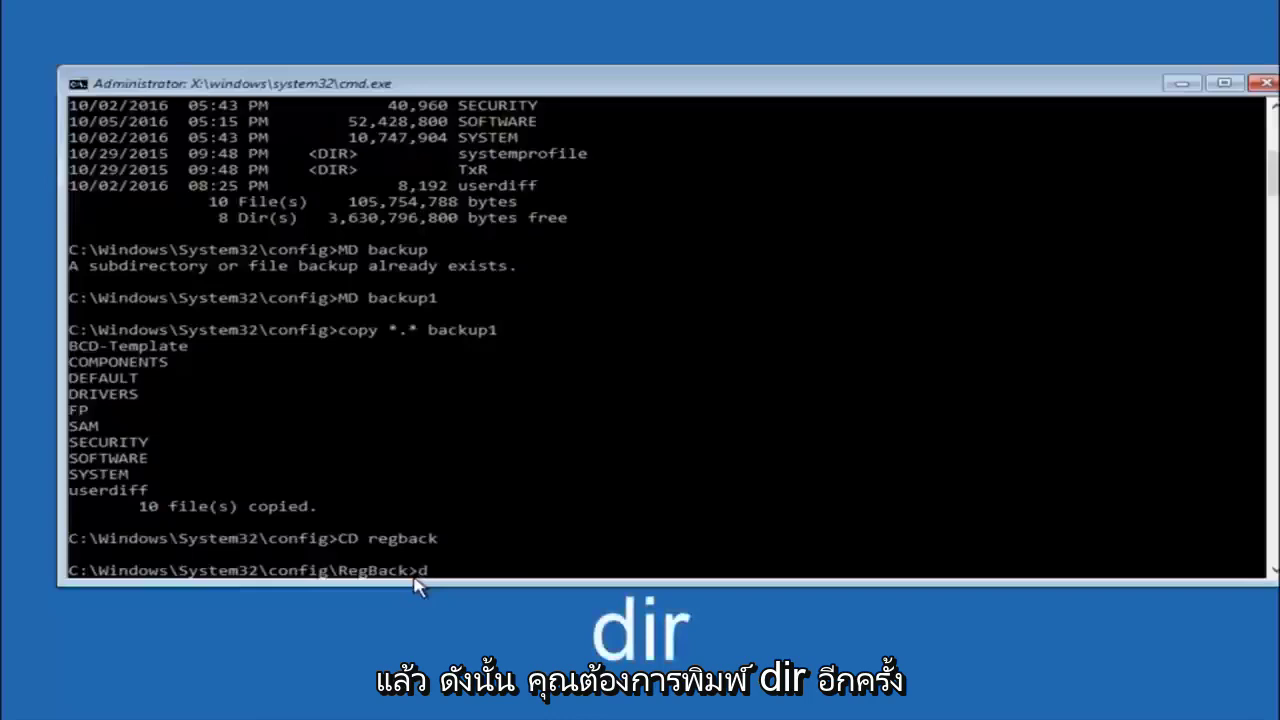
type("ir")
key("Return")
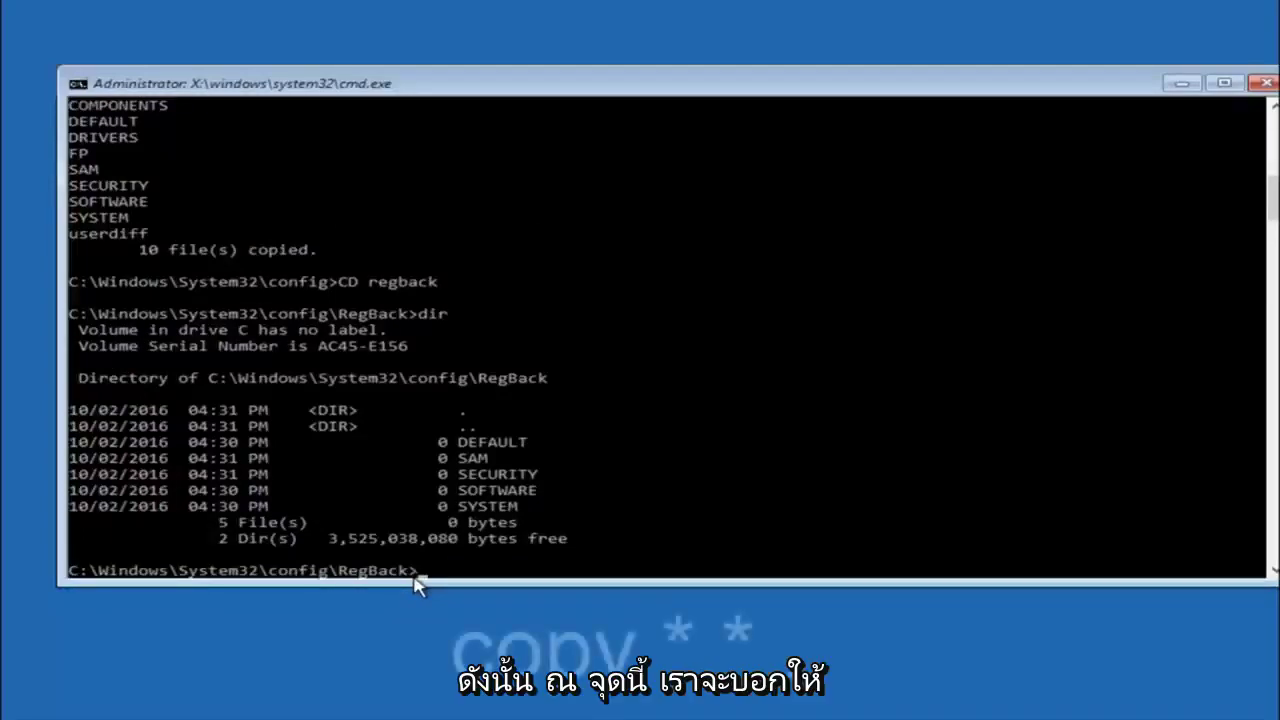
Copy all RegBack files into the parent config folder with copy *.* .., overwriting all five hives.
type("copy")
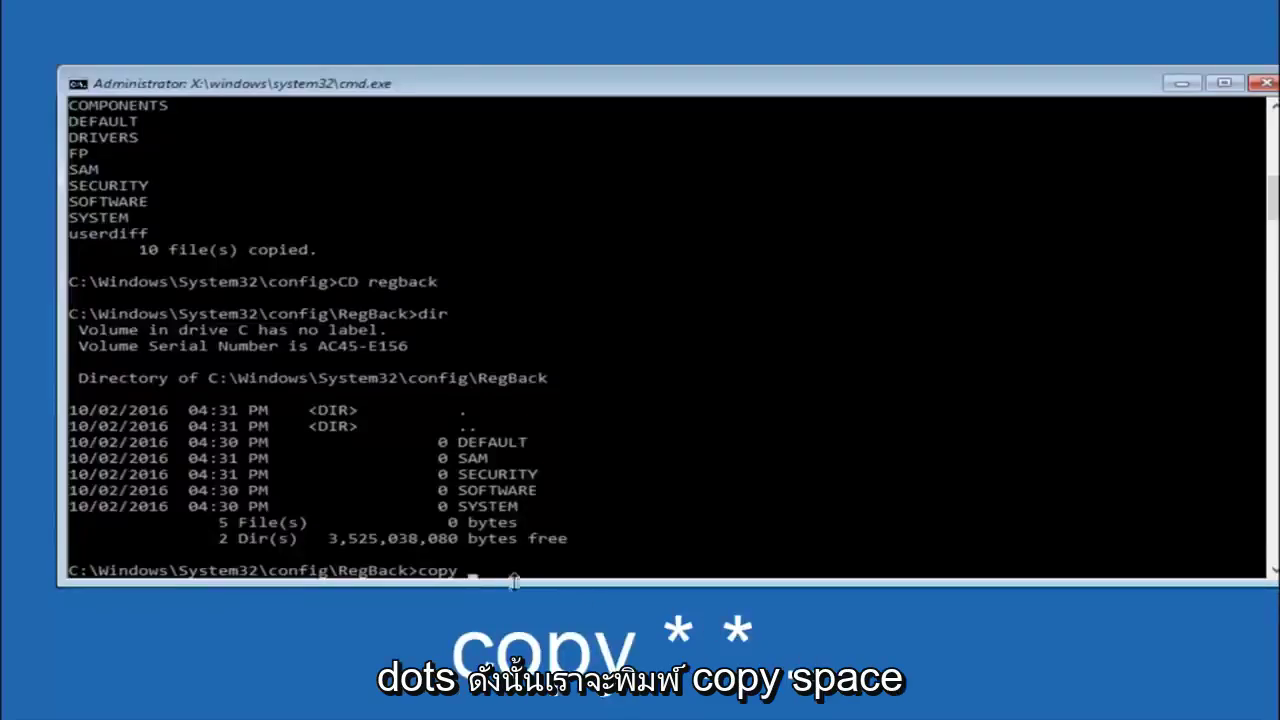
left_click(476, 576)
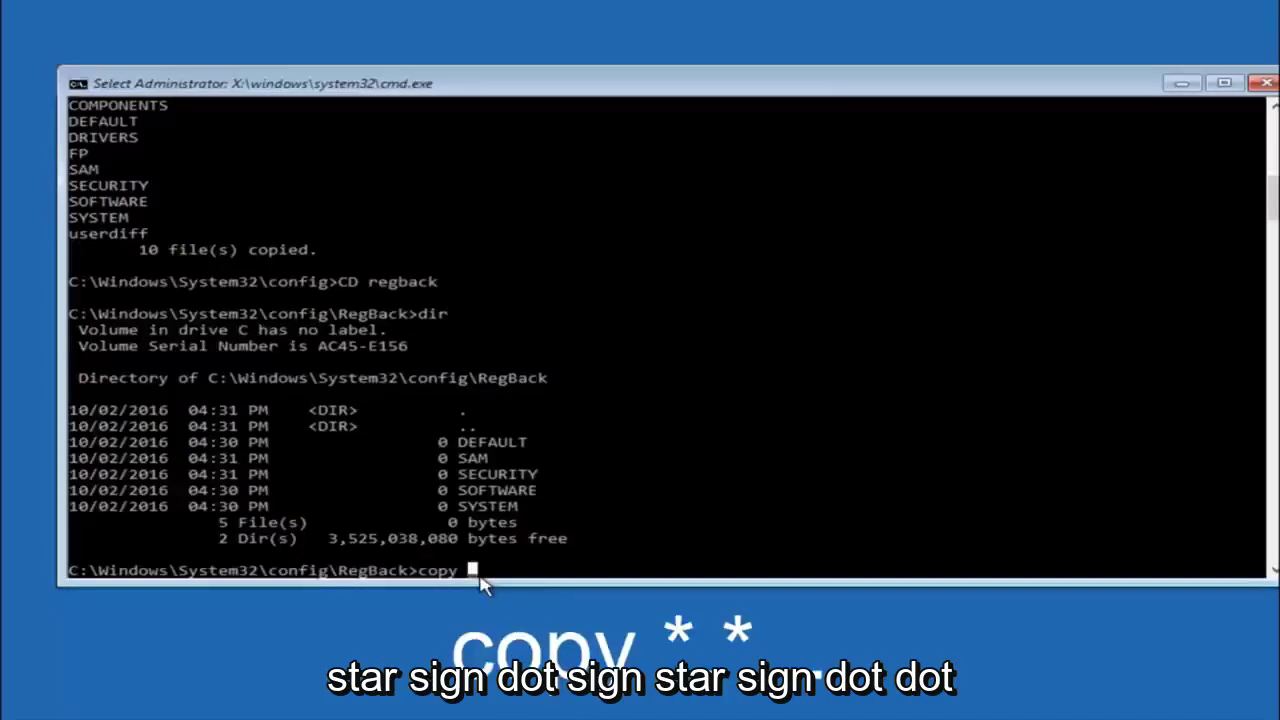
type("*.")
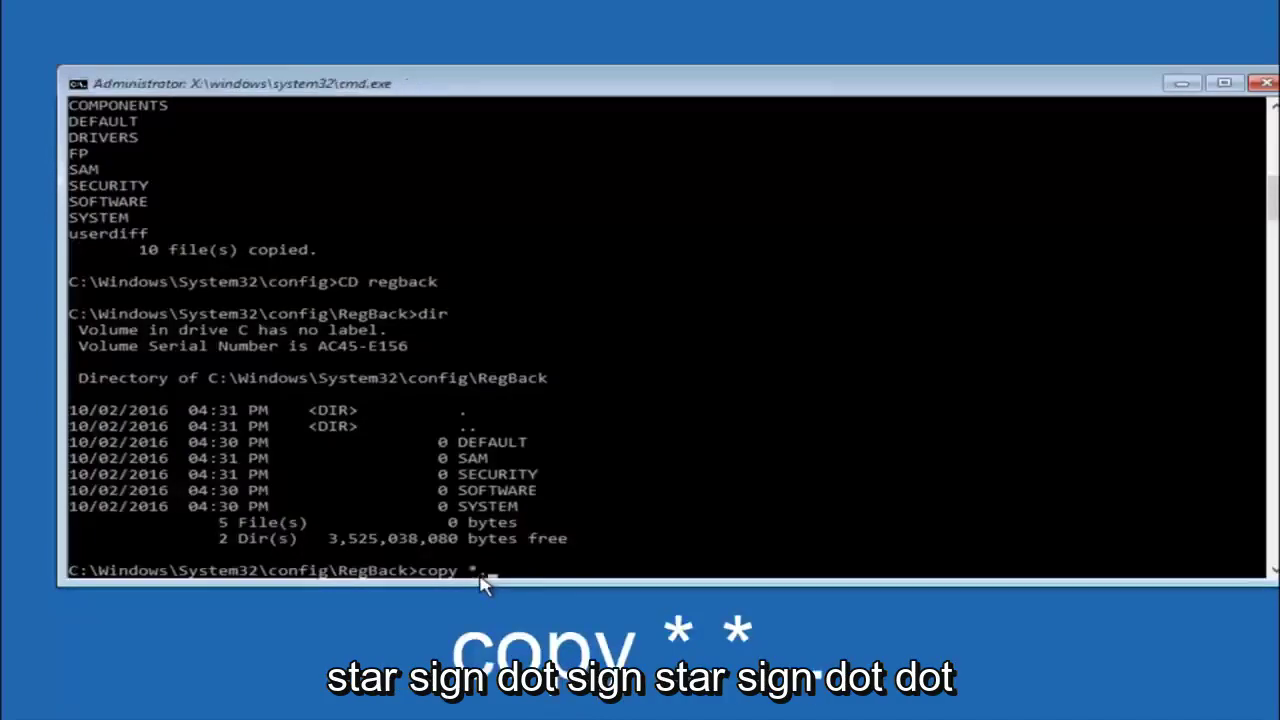
type("*")
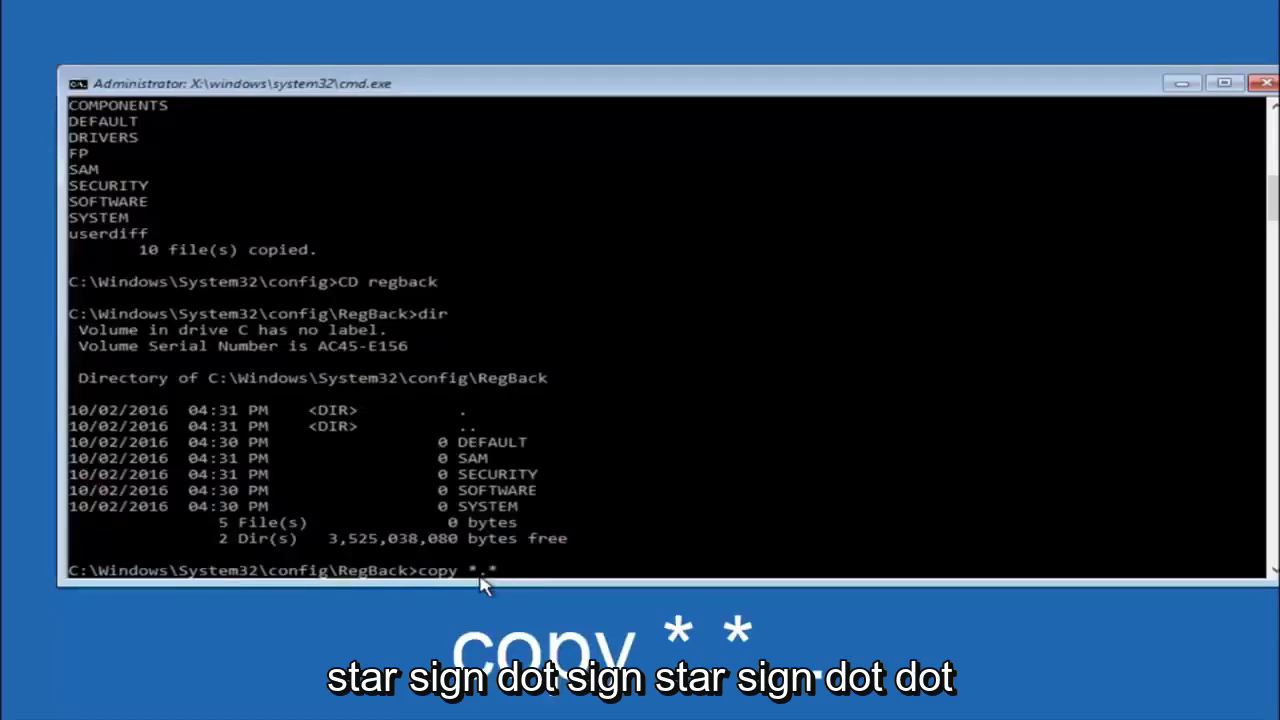
type(" ..")
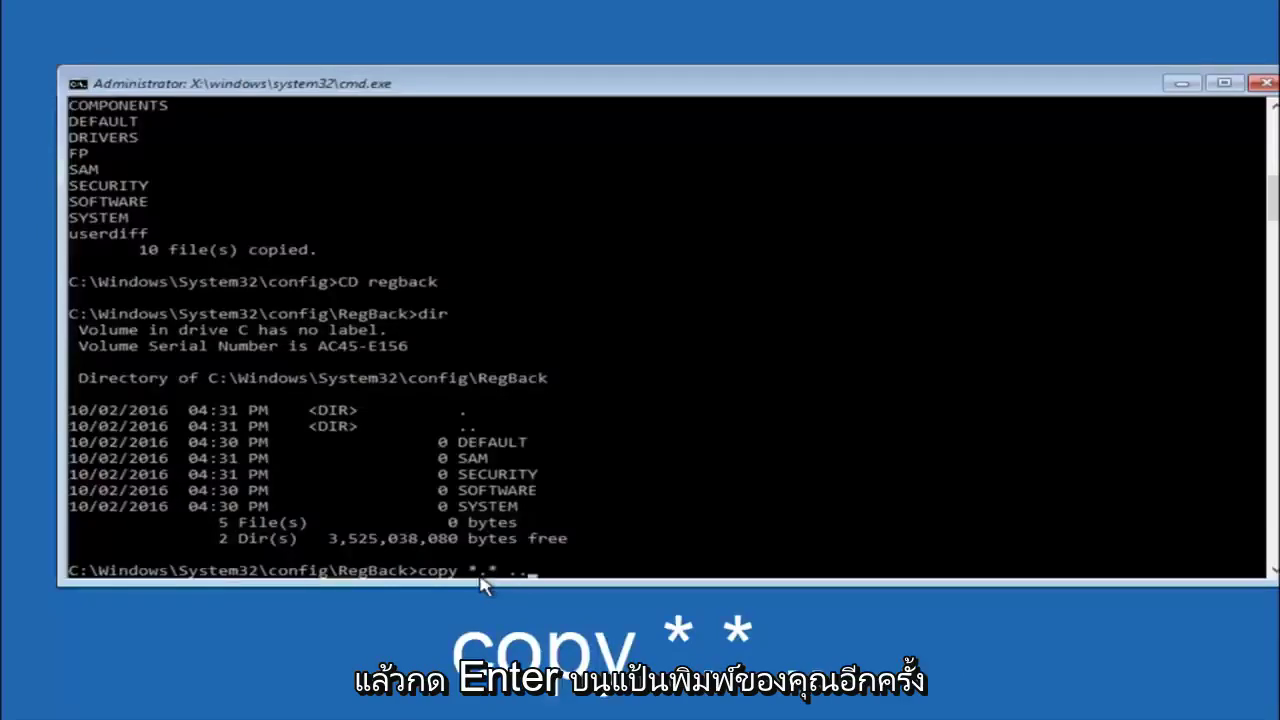
key("Return")
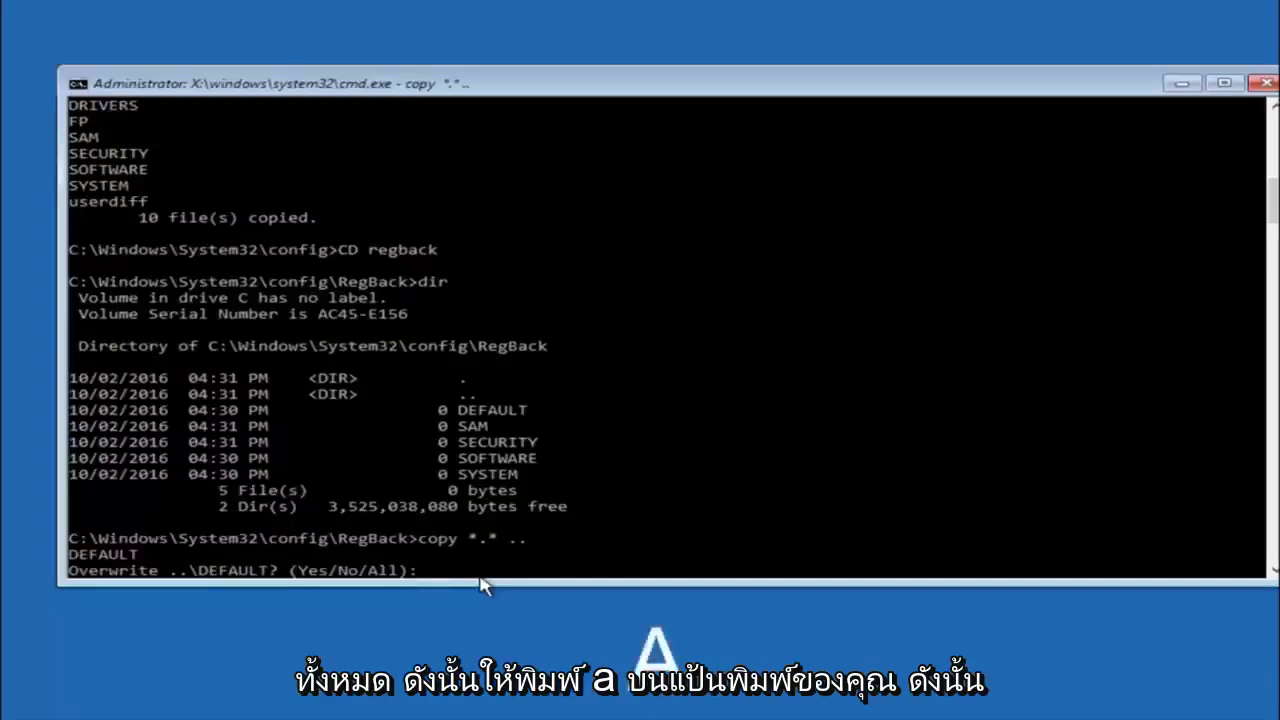
type("A")
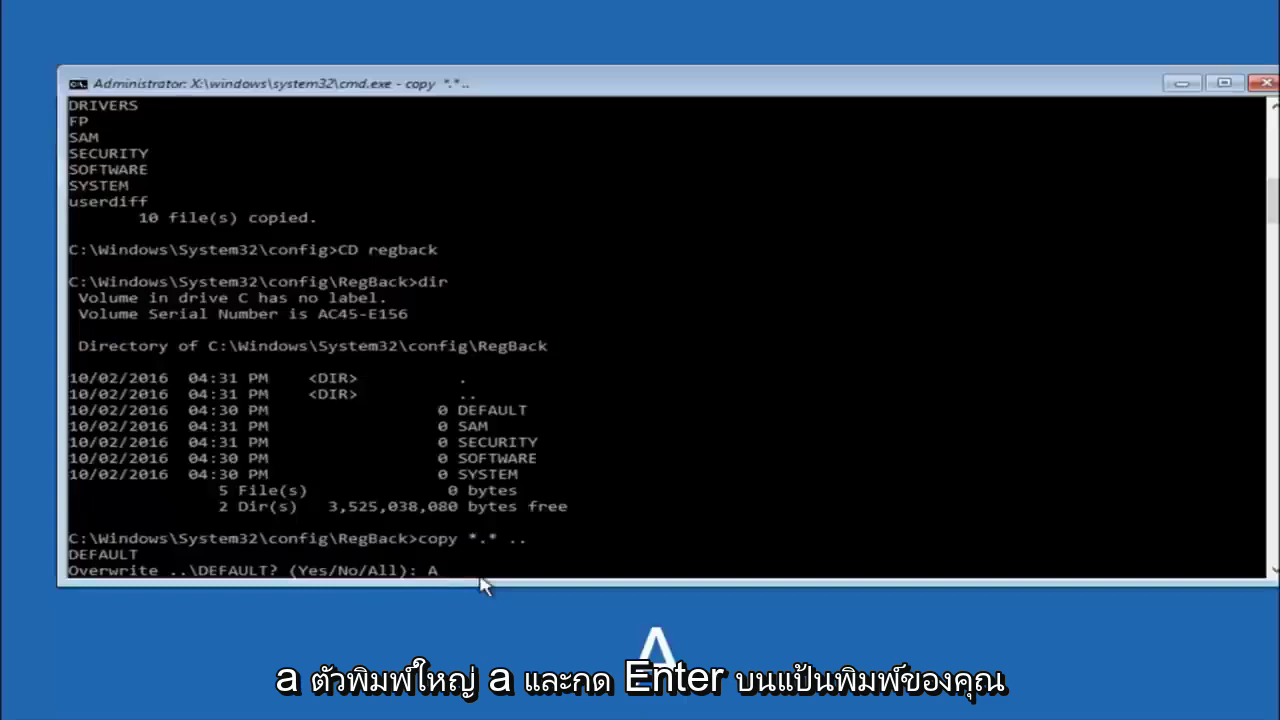
key("Return")
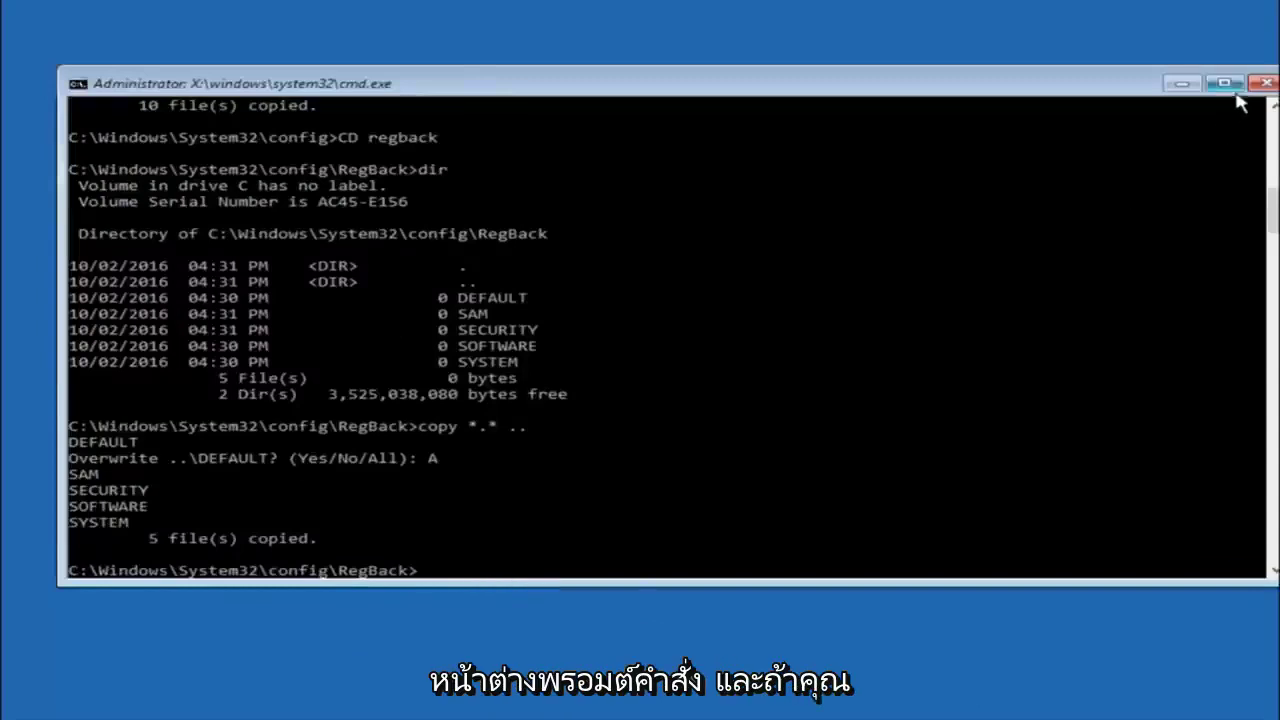
Close the cmd.exe window to return to the Choose an option menu.
left_click(1266, 83)
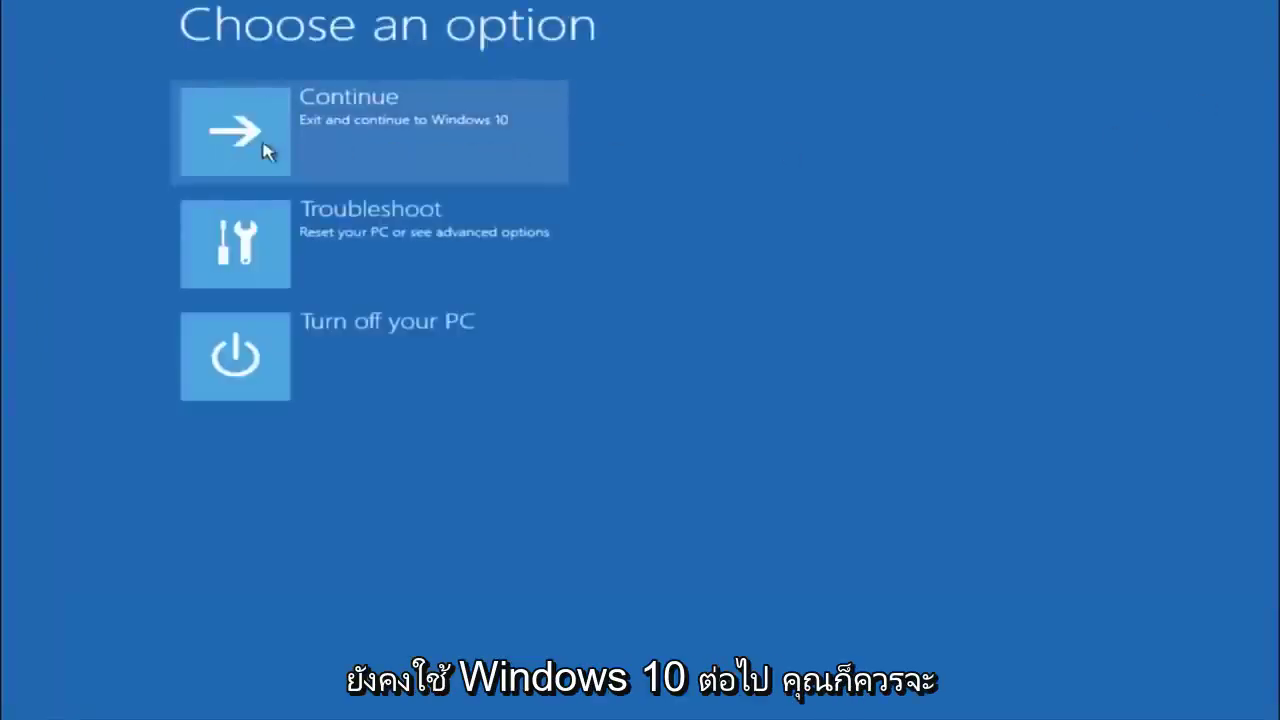